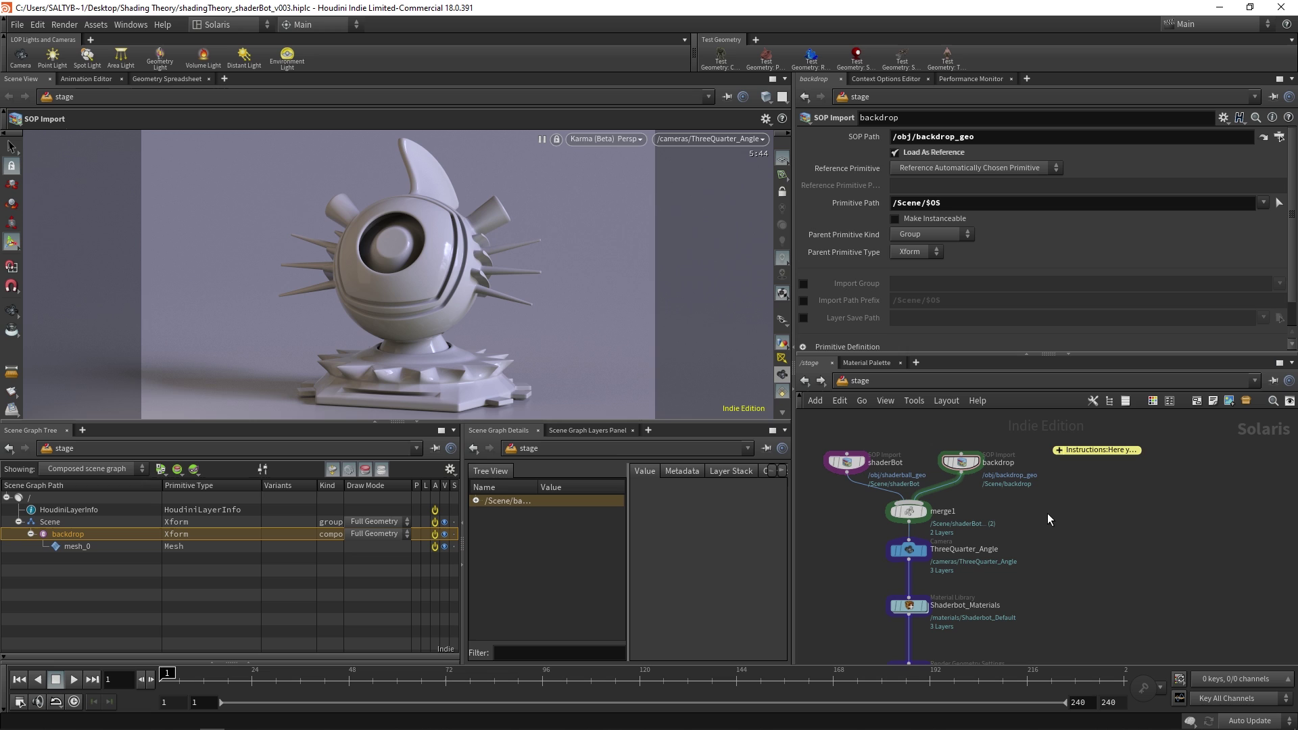
Step: Inspect the shaderBot, backdrop, ThreeQuarter_Angle camera and Shaderbot_Materials nodes in turn
mouse_move(844, 530)
middle_mouse_down()
mouse_move(888, 482)
mouse_move(889, 518)
middle_mouse_up()
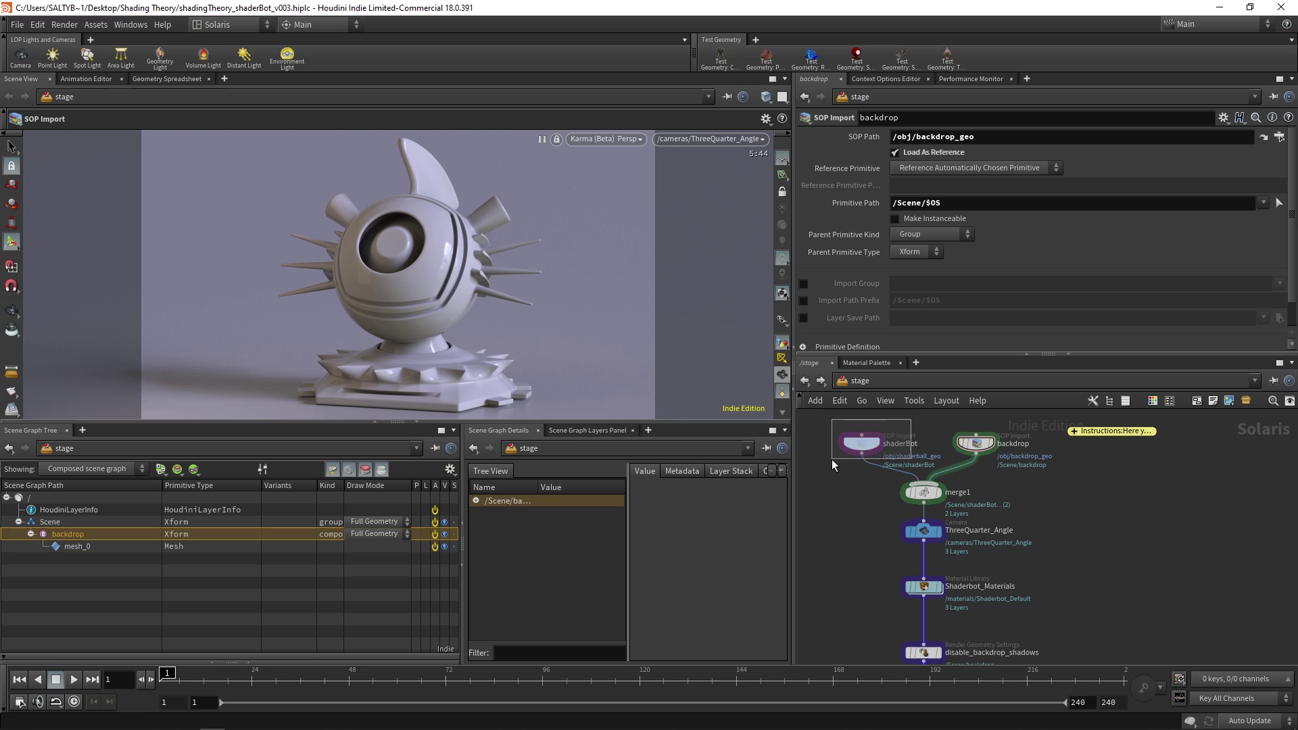
left_click(870, 442)
middle_click_drag(870, 445, 868, 470)
left_click_drag(1015, 492, 1020, 493)
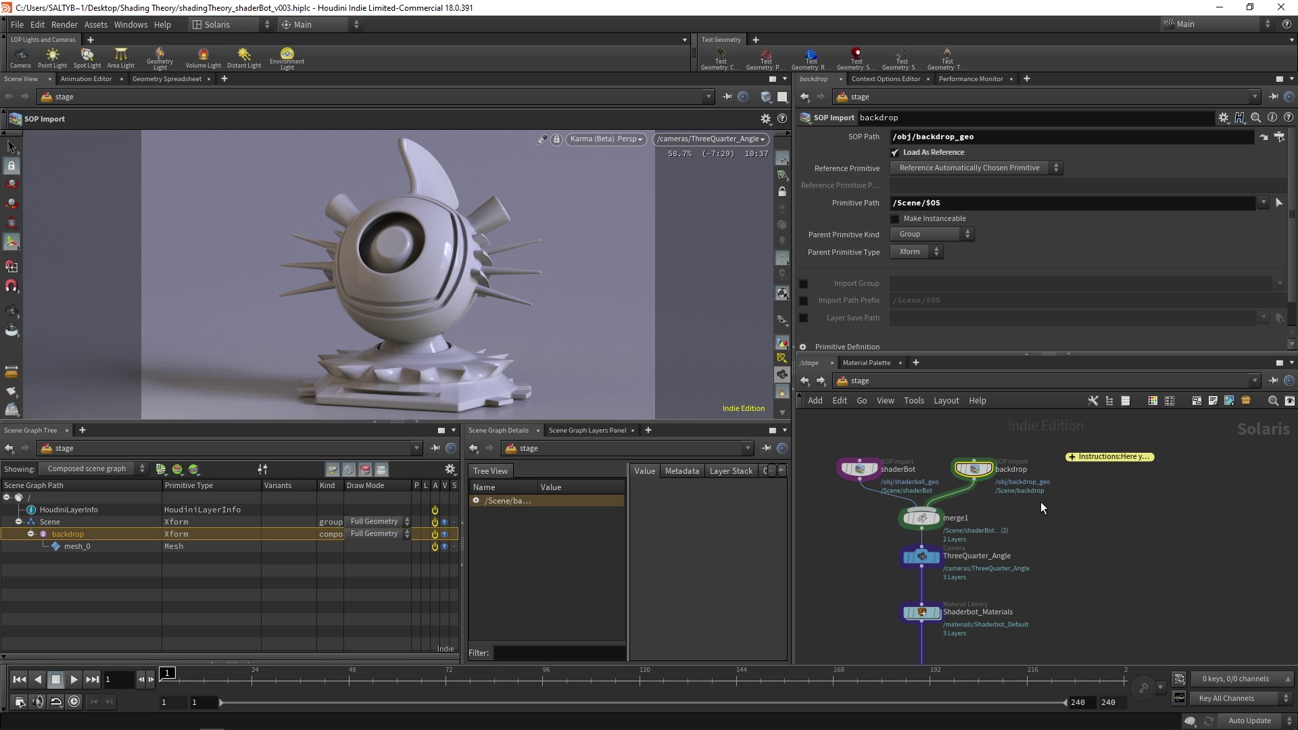
middle_click_drag(872, 530, 892, 483)
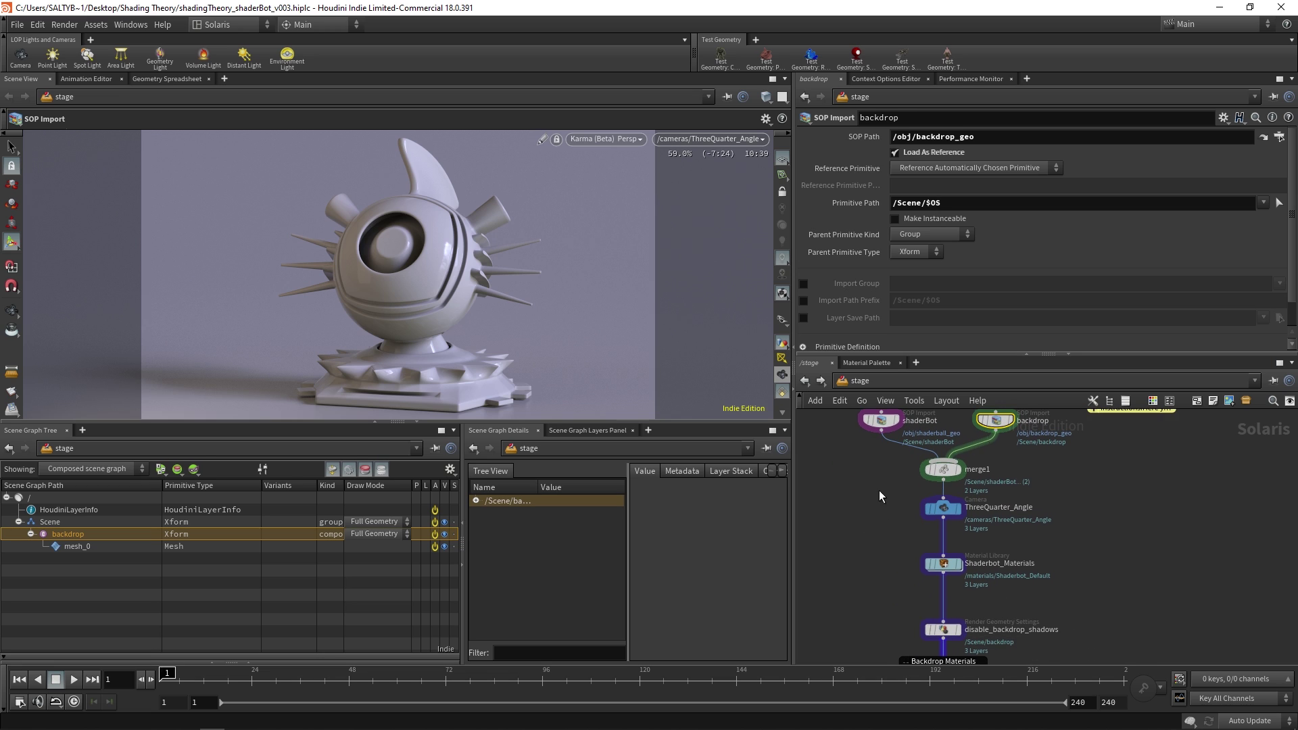
left_click_drag(869, 496, 1061, 523)
middle_click_drag(889, 543, 884, 493)
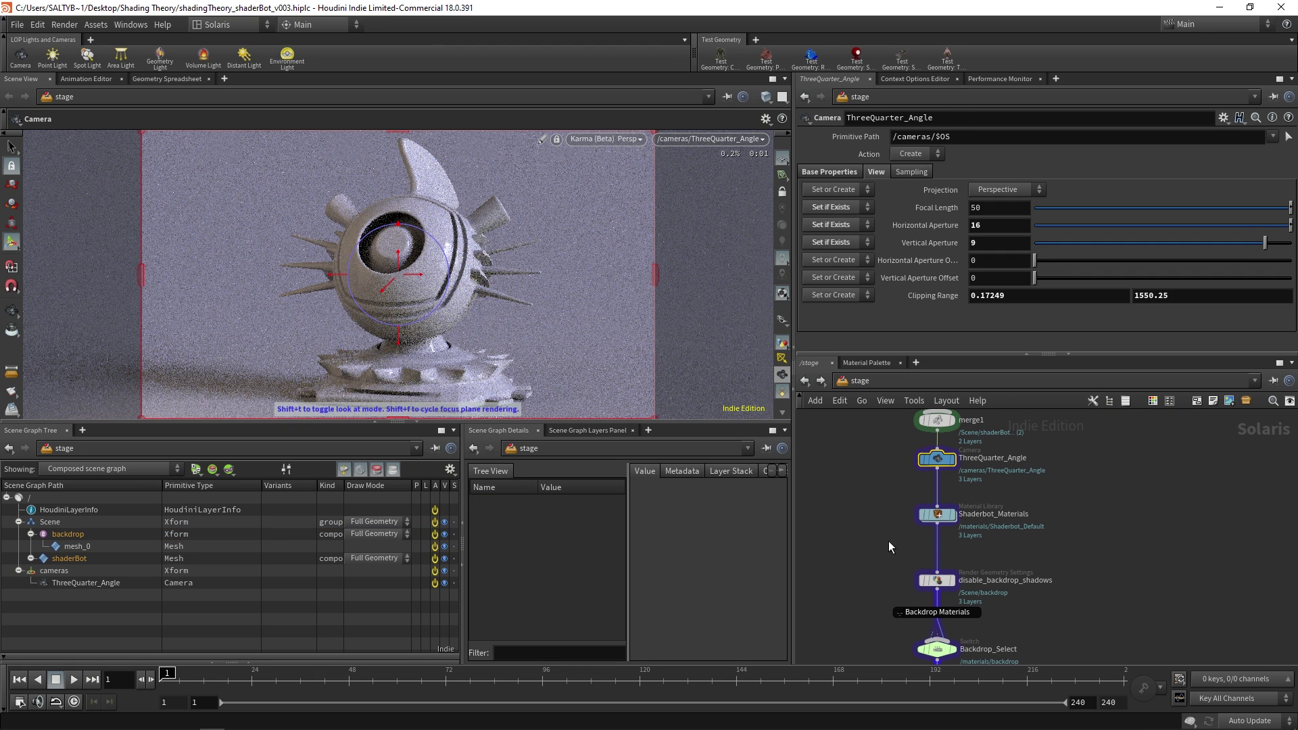
left_click_drag(882, 489, 1028, 539)
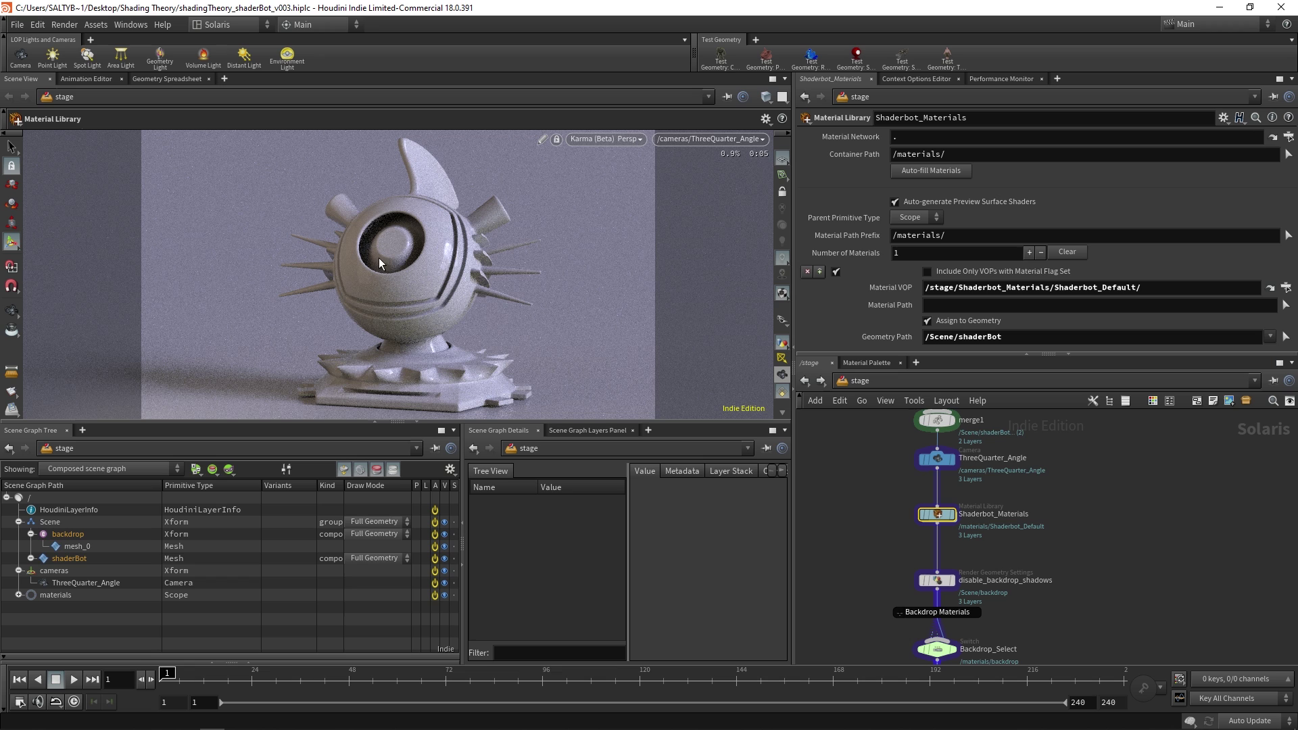
Step: Look at the Shaderbot_Default shader inside Shaderbot_Materials, then go back to /stage
double_click(943, 512)
left_click_drag(848, 470, 1015, 578)
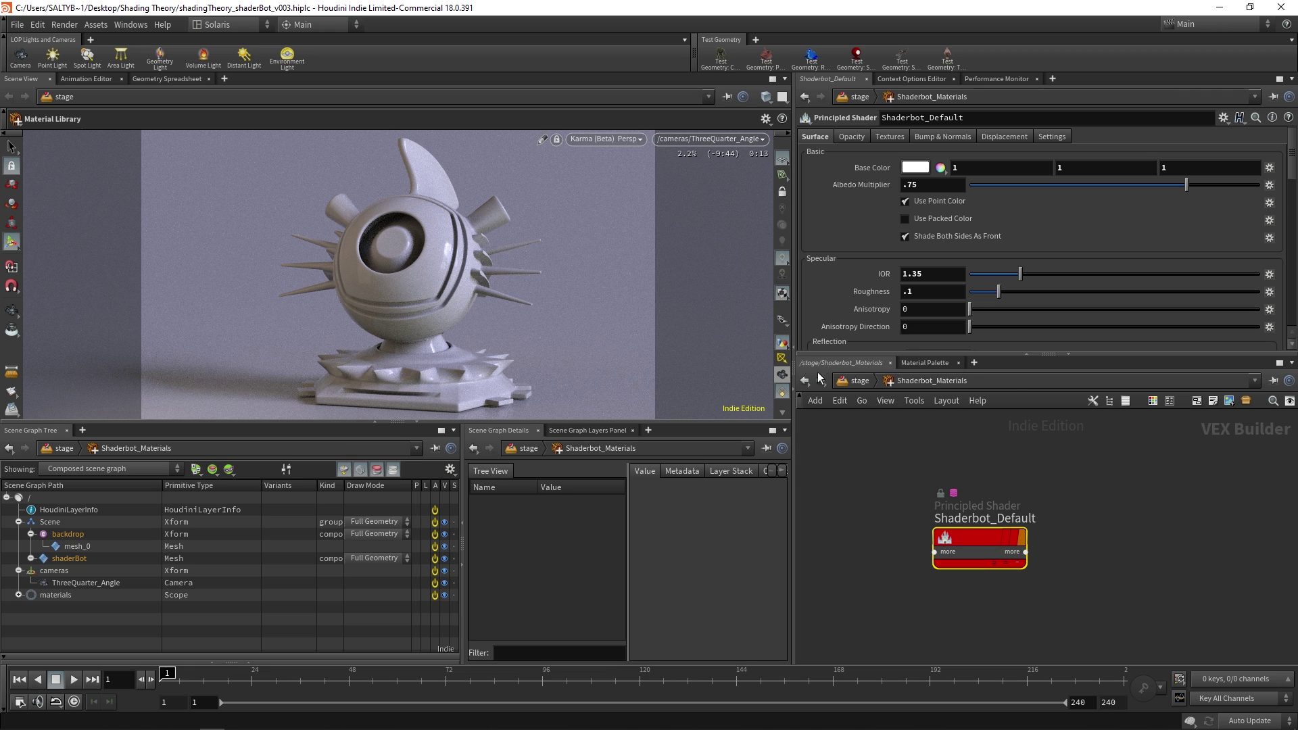
left_click(833, 382)
left_click(867, 484)
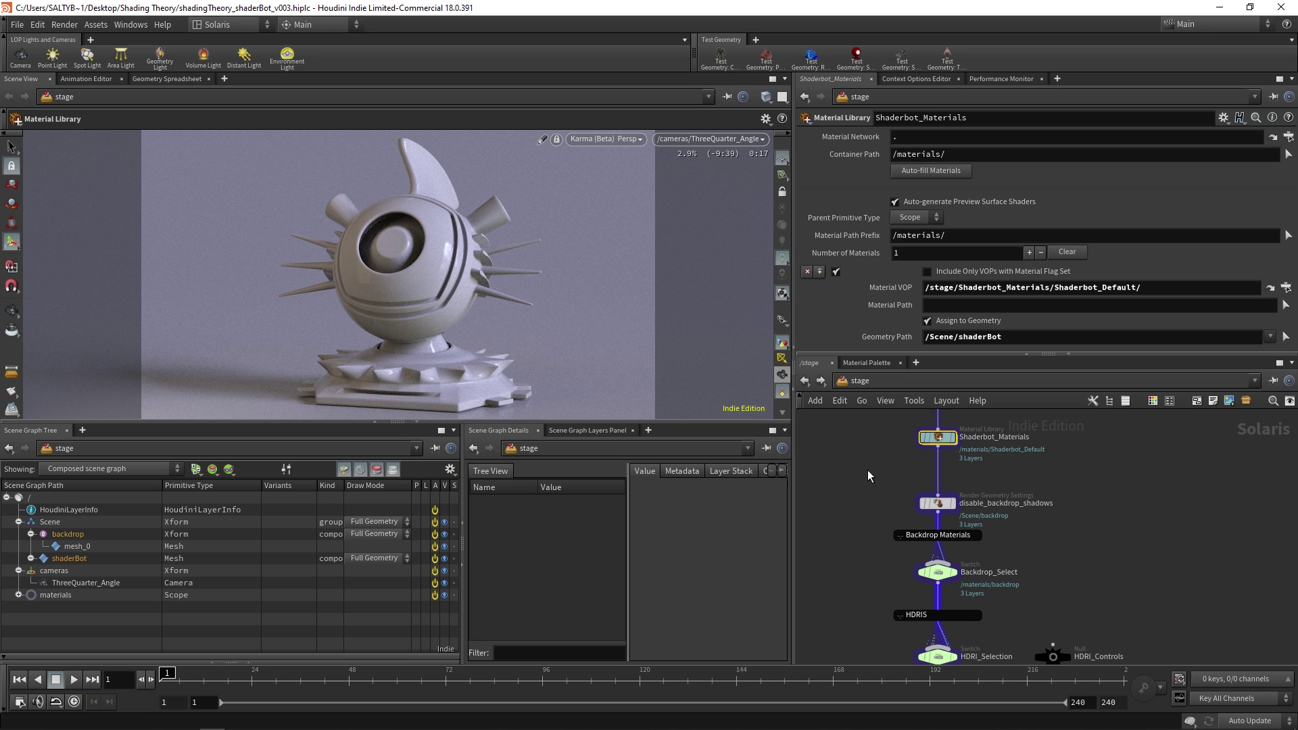
Step: Check the backdrop shadow node, then switch Backdrop_Select to backdrop_dark
left_click_drag(860, 476, 1106, 521)
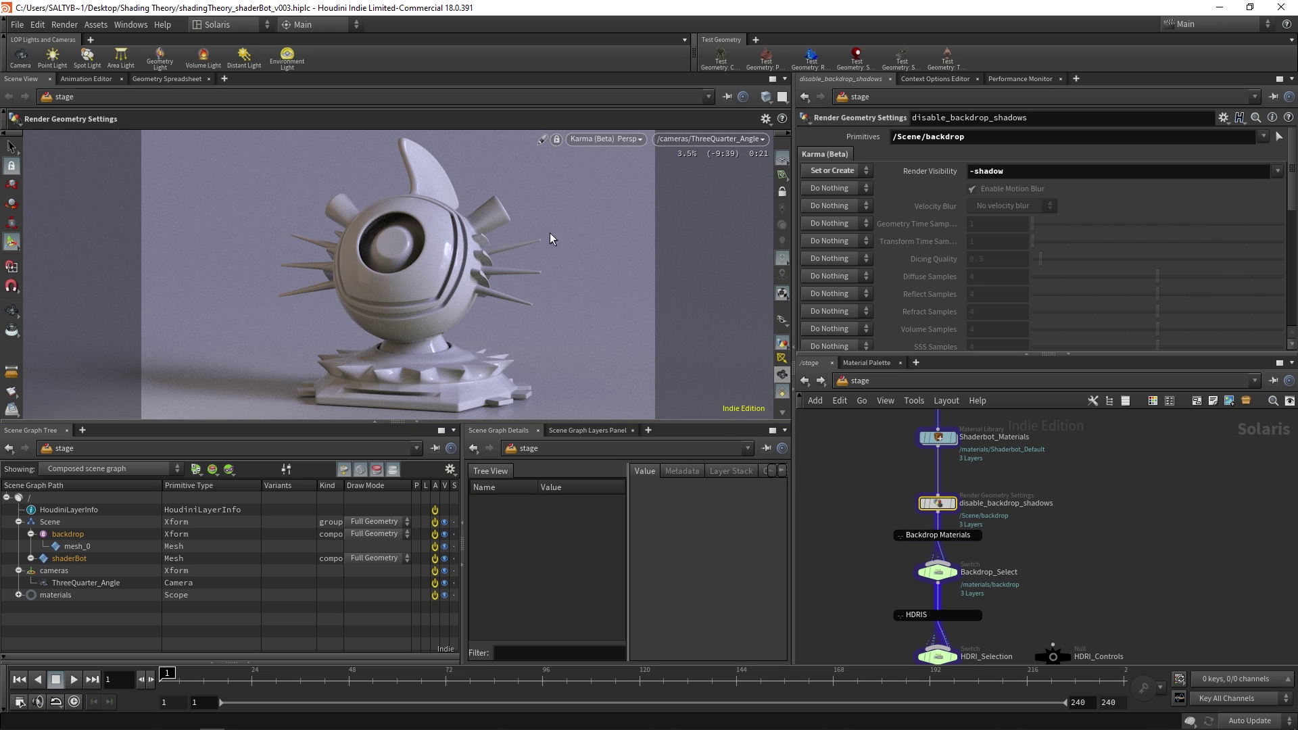
middle_click_drag(853, 503, 853, 430)
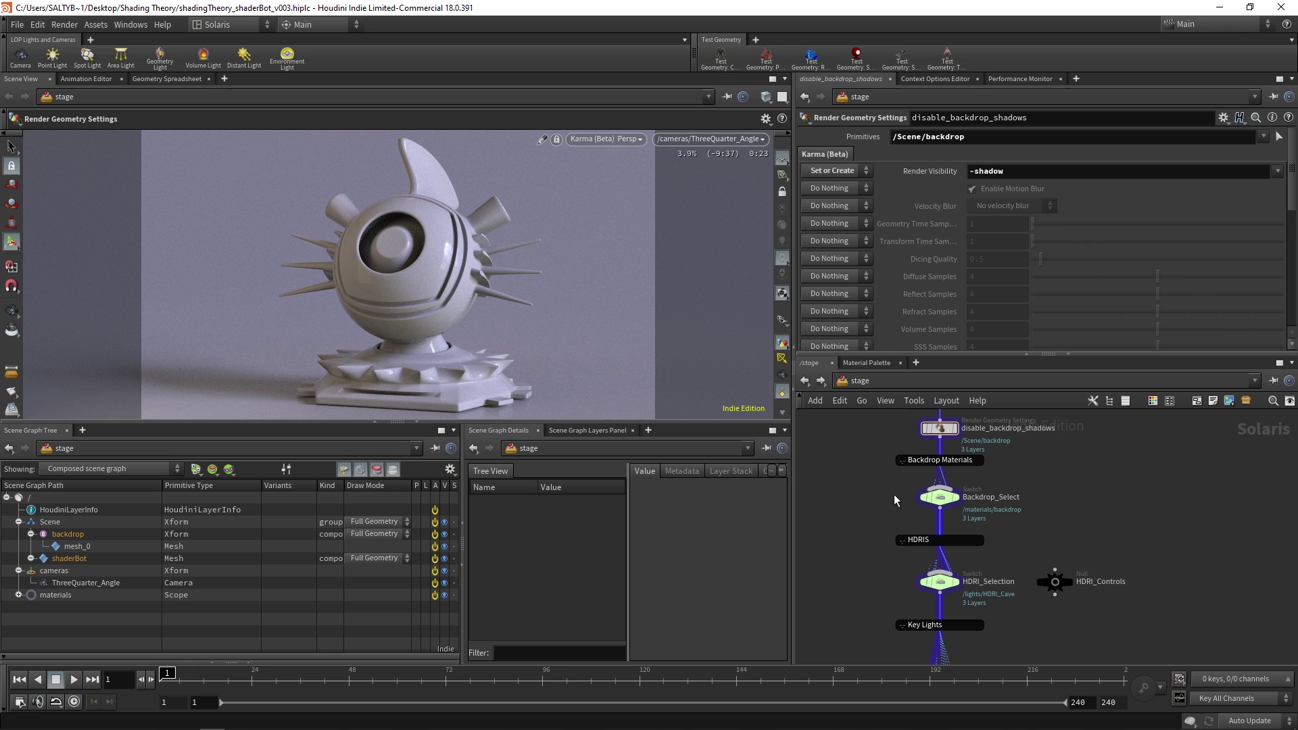
left_click(935, 495)
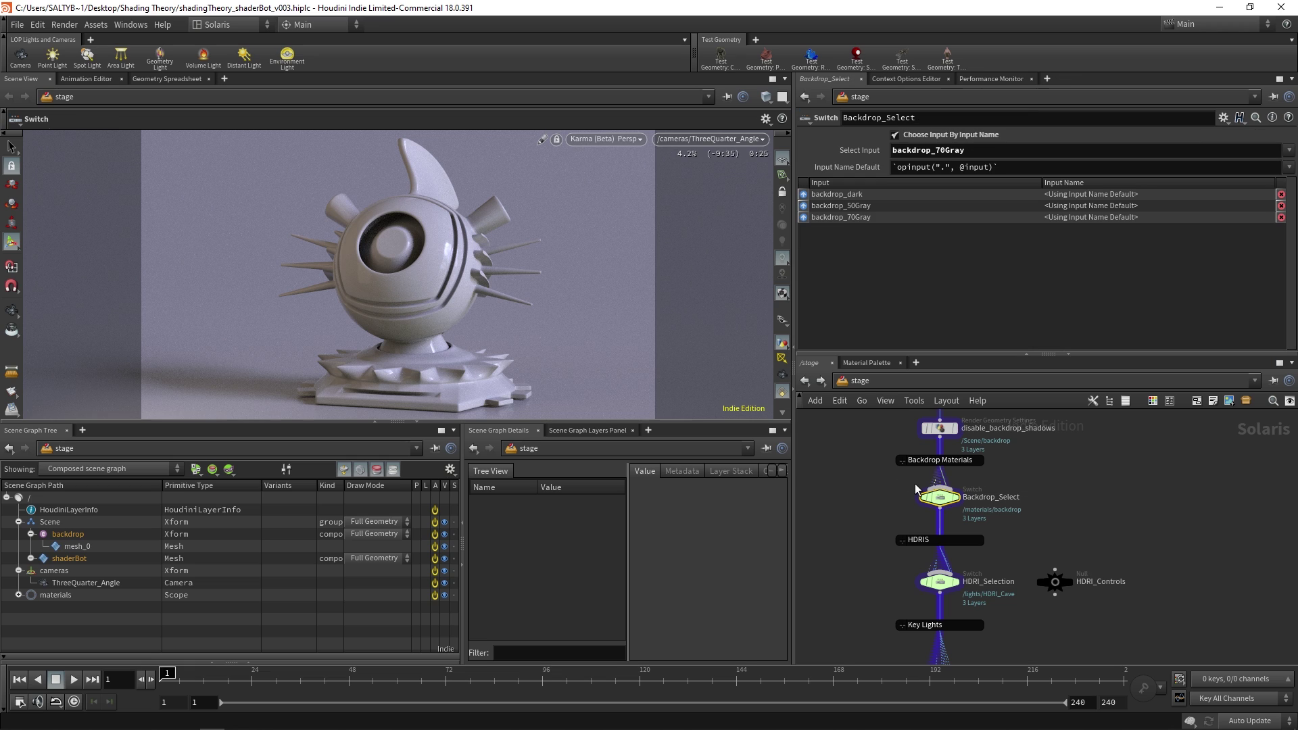
left_click(1290, 152)
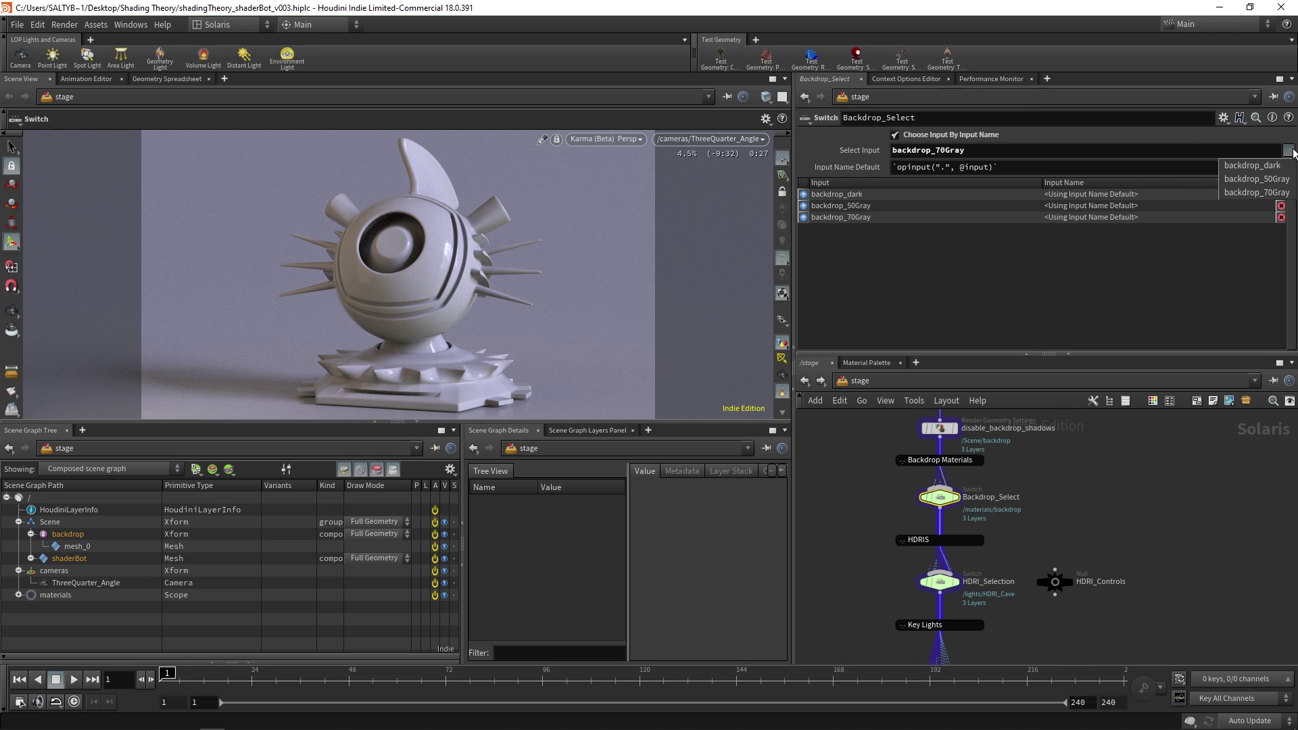
left_click(1267, 165)
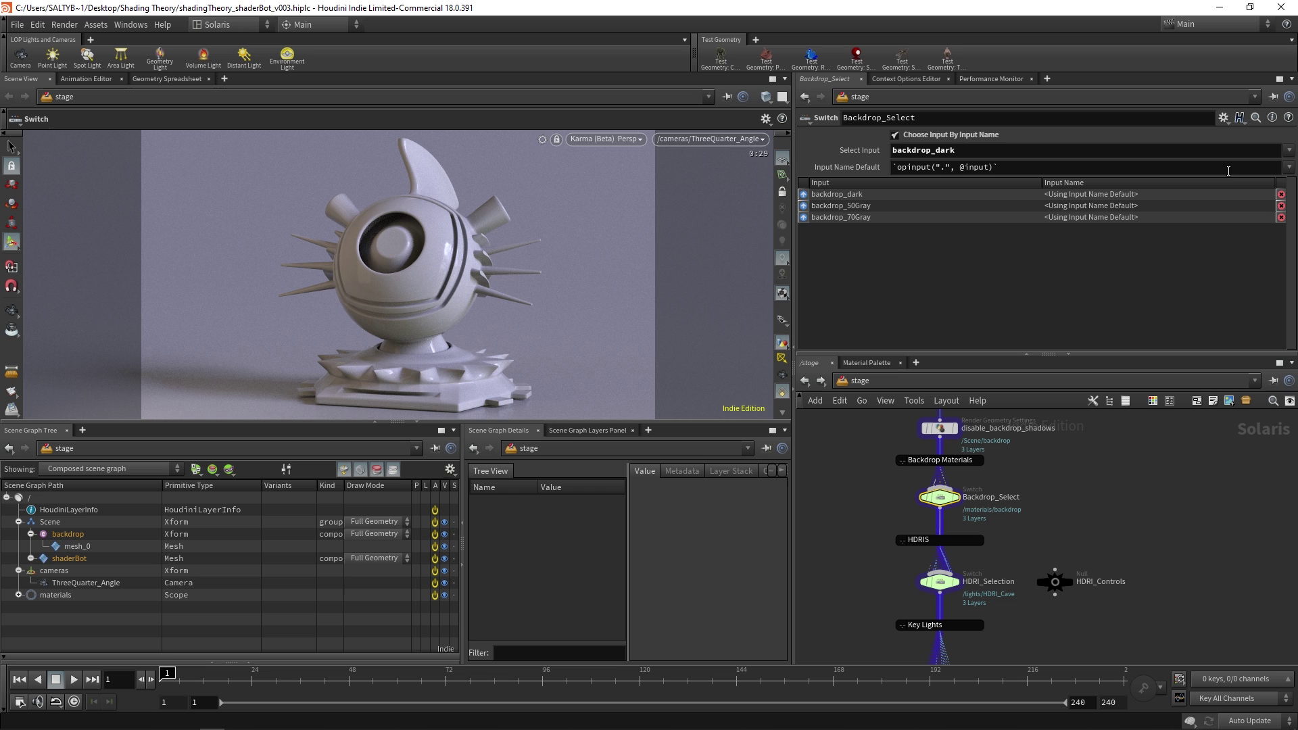
Step: Try backdrop_50Gray, then settle on backdrop_70Gray in Backdrop_Select
left_click(1290, 151)
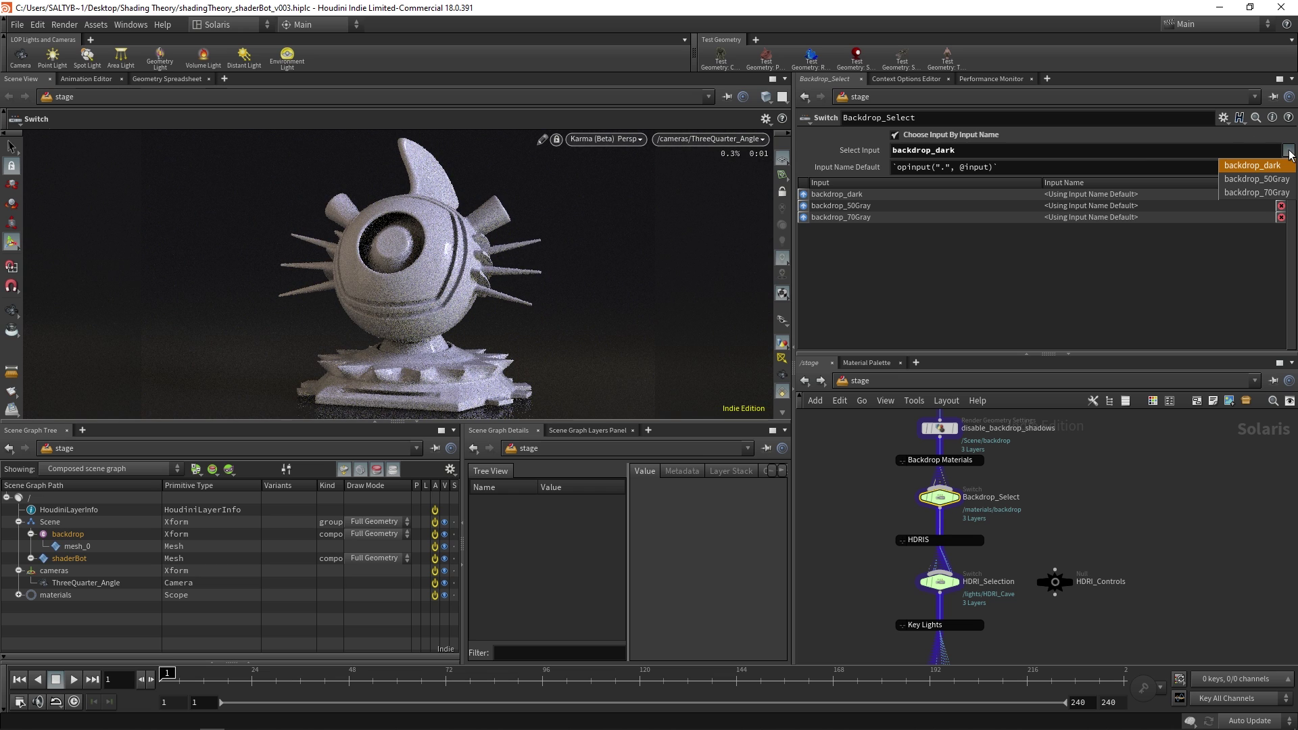
key("Escape")
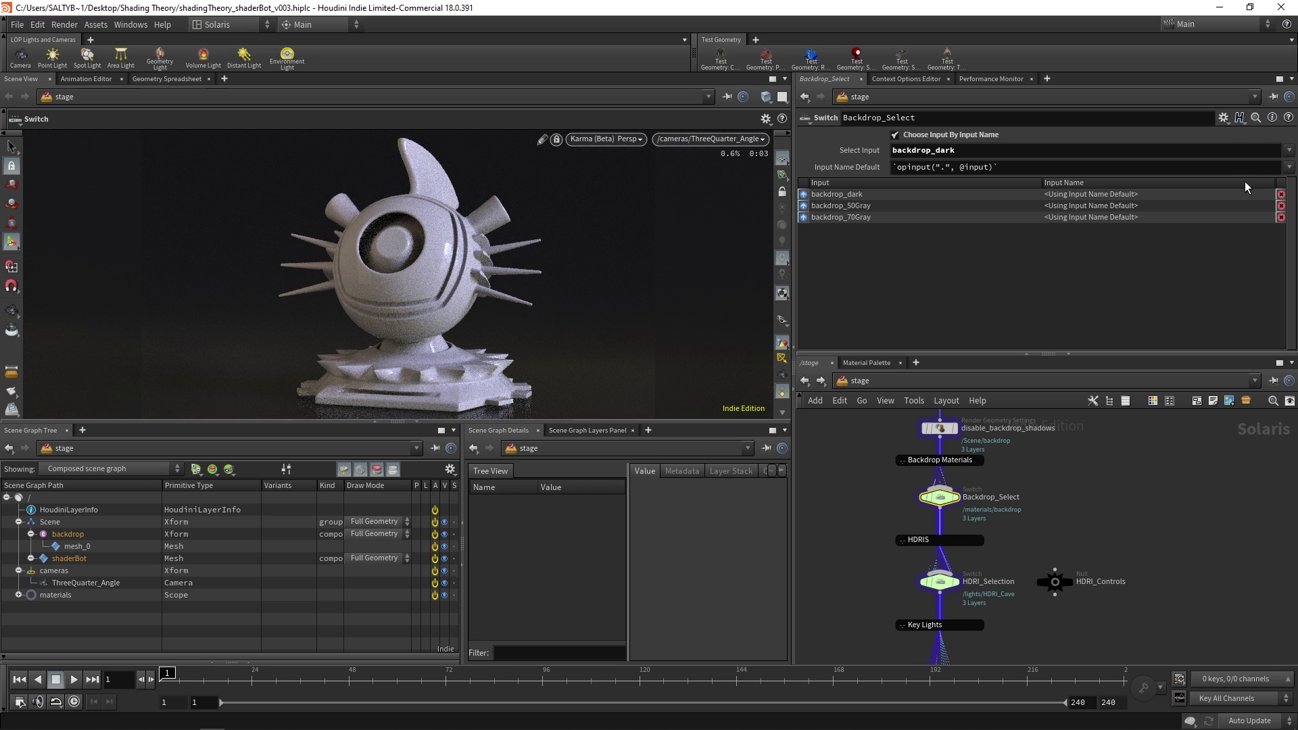
left_click(1250, 180)
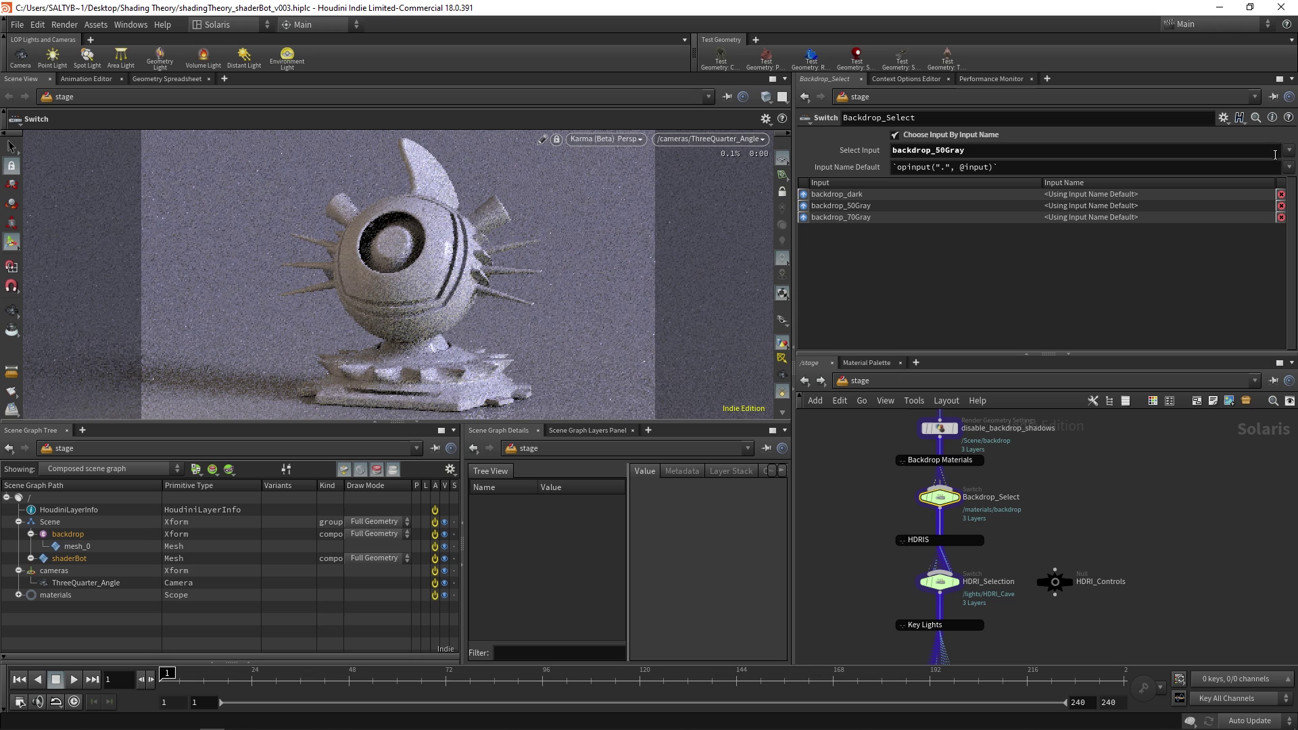
left_click(1289, 153)
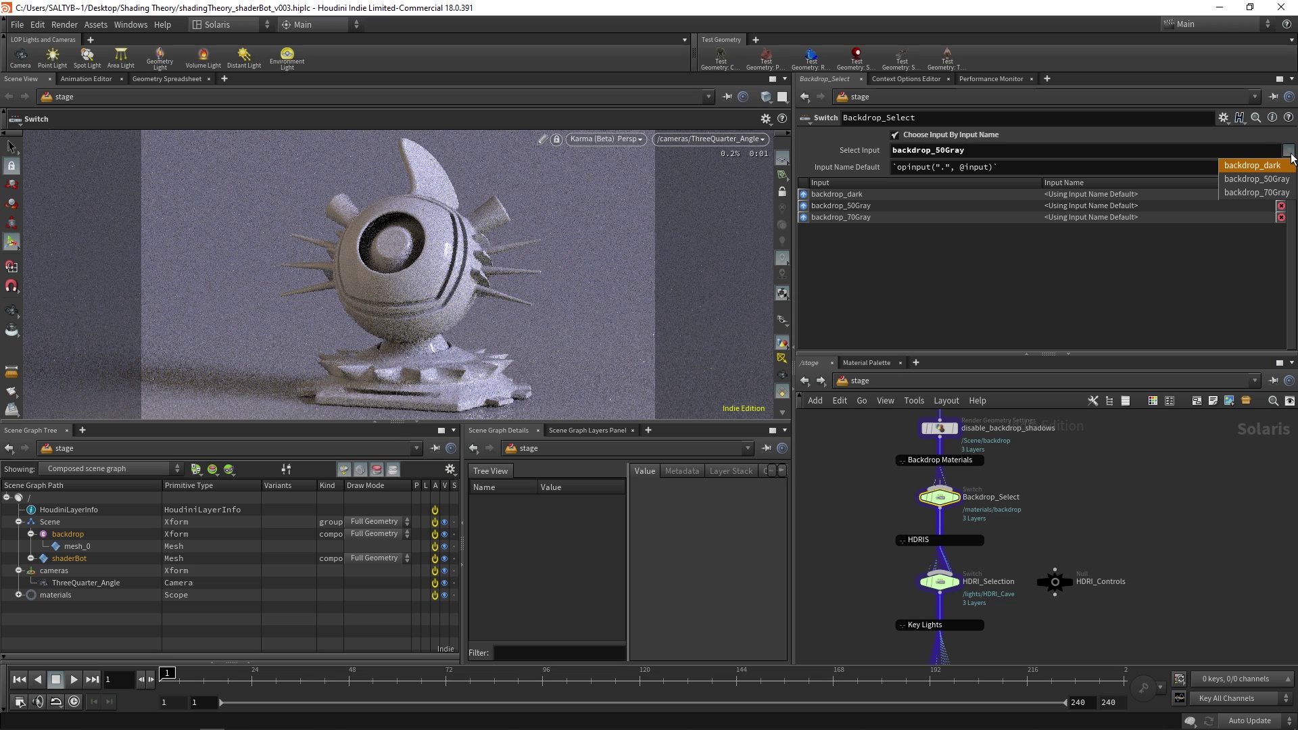
left_click(1259, 193)
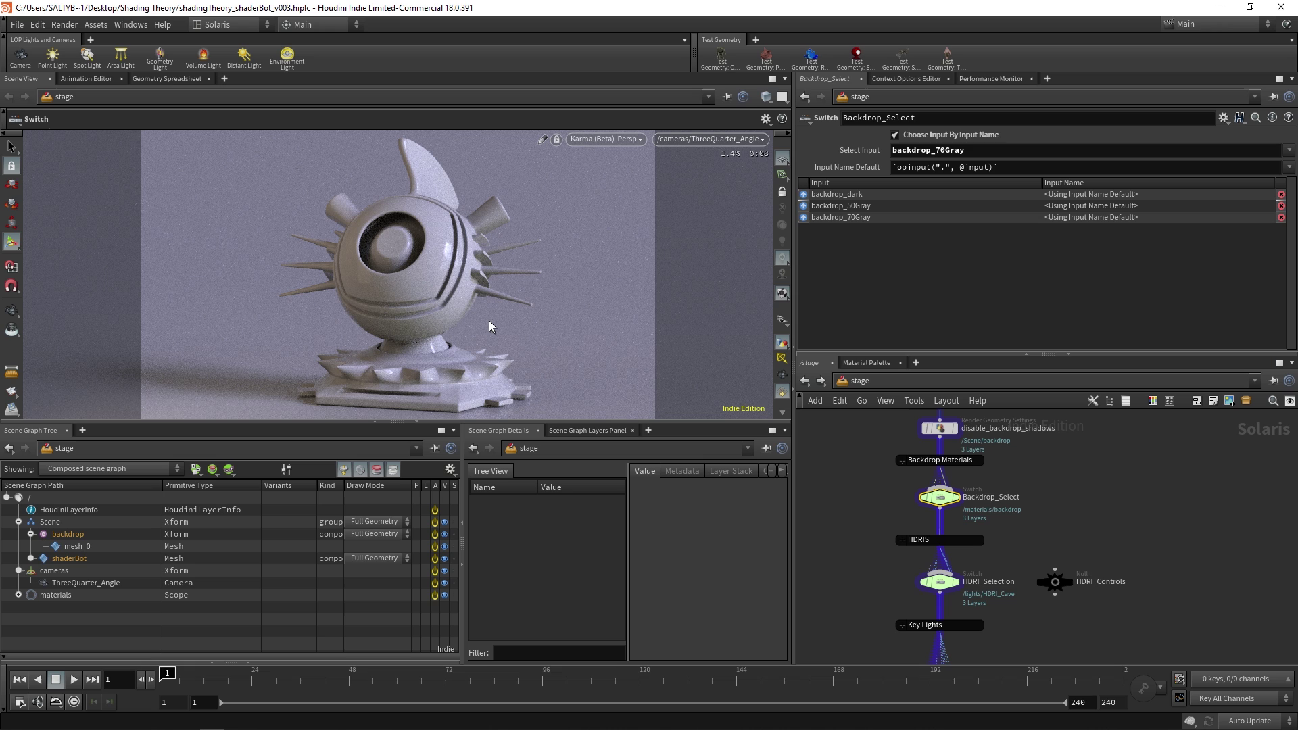
Step: Set the HDRI_Selection switch's Select Input to HDRI_Snowy
left_click(940, 580)
middle_click_drag(870, 552, 834, 518)
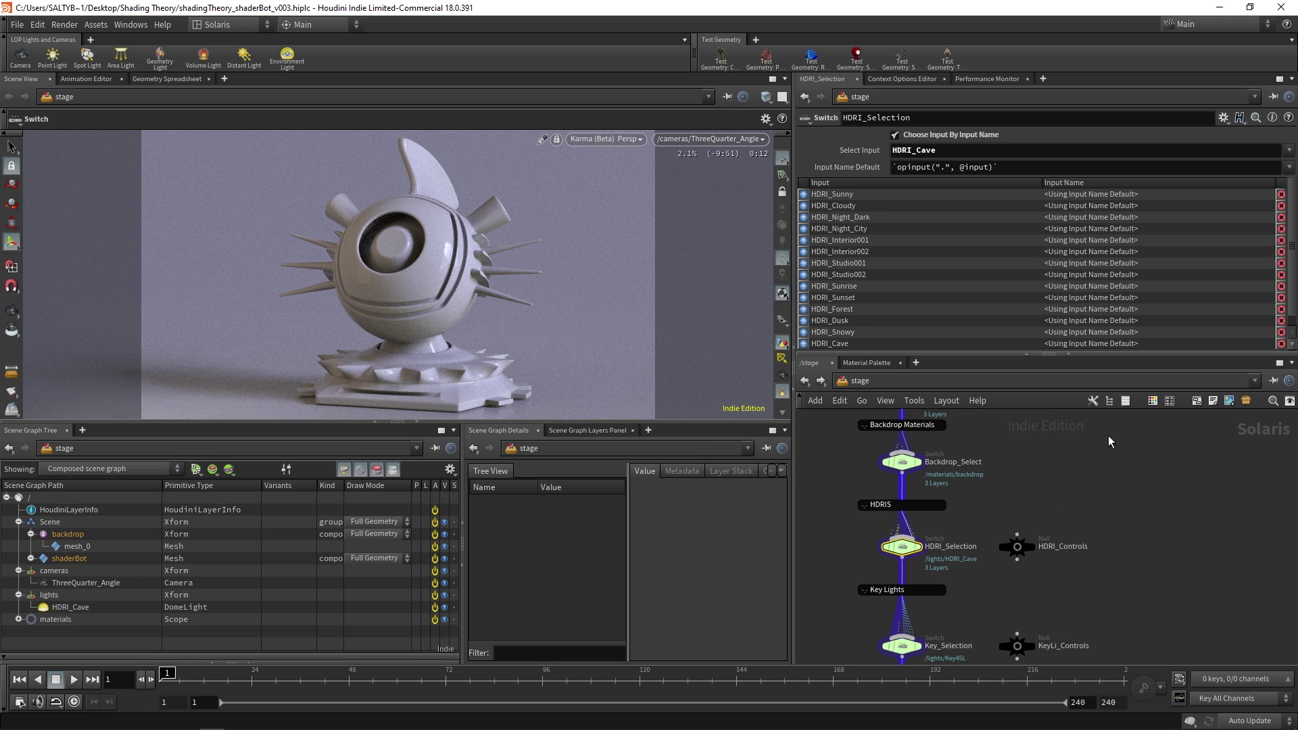
left_click(1290, 150)
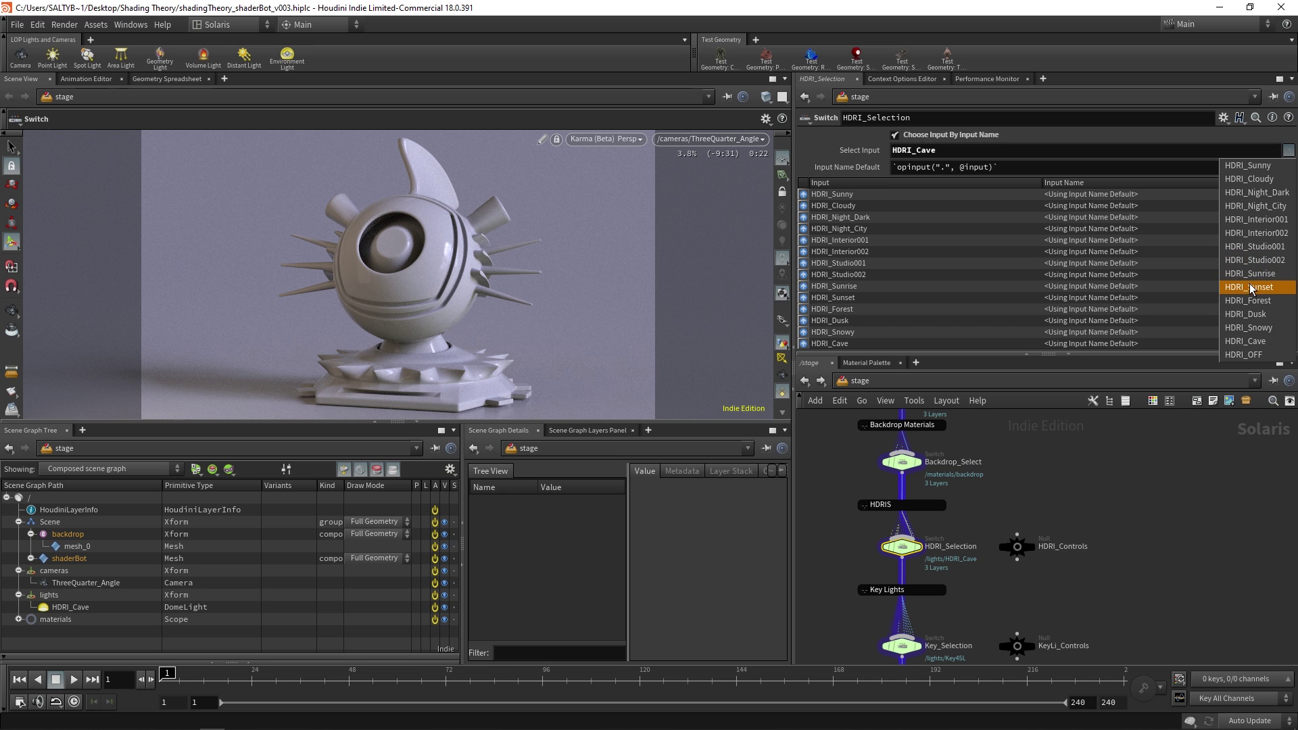
left_click(1256, 331)
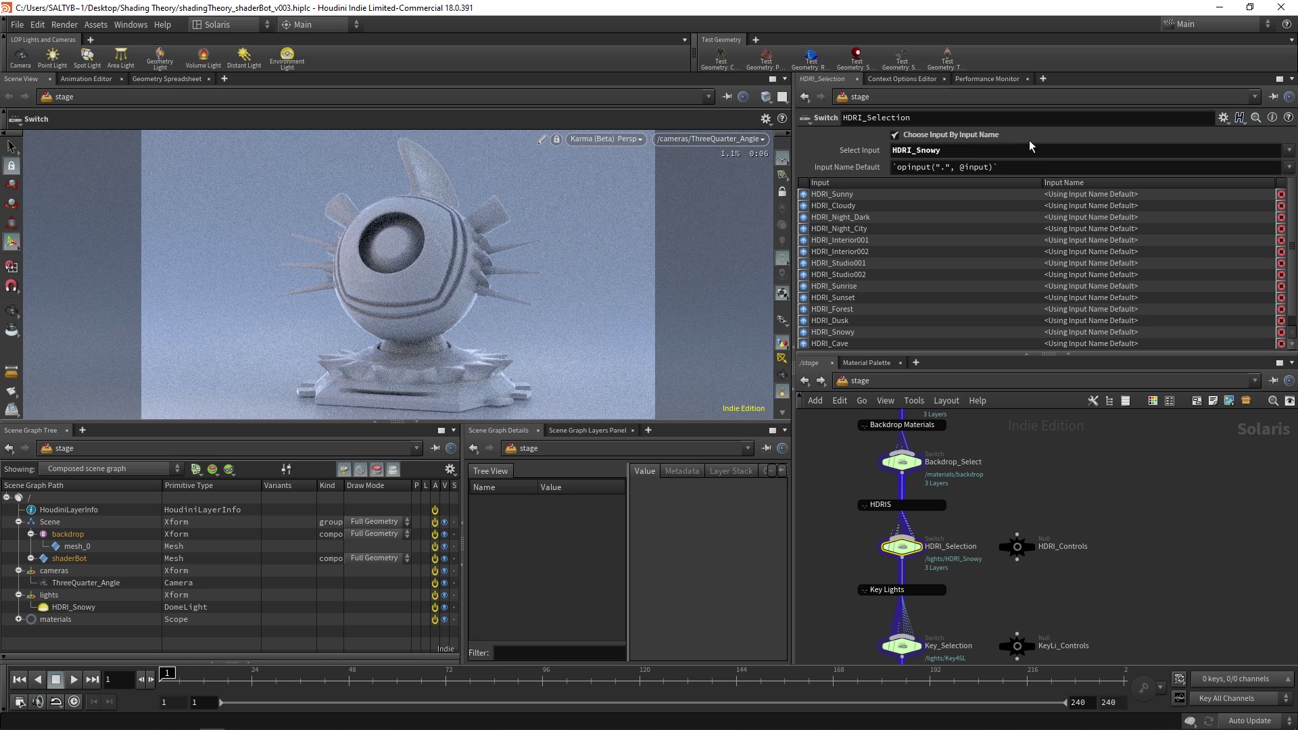
Step: Enter -1 as HDRI_Controls' HDRI Exposure, then reselect HDRI_Selection and pan down
left_click_drag(1120, 503, 1021, 555)
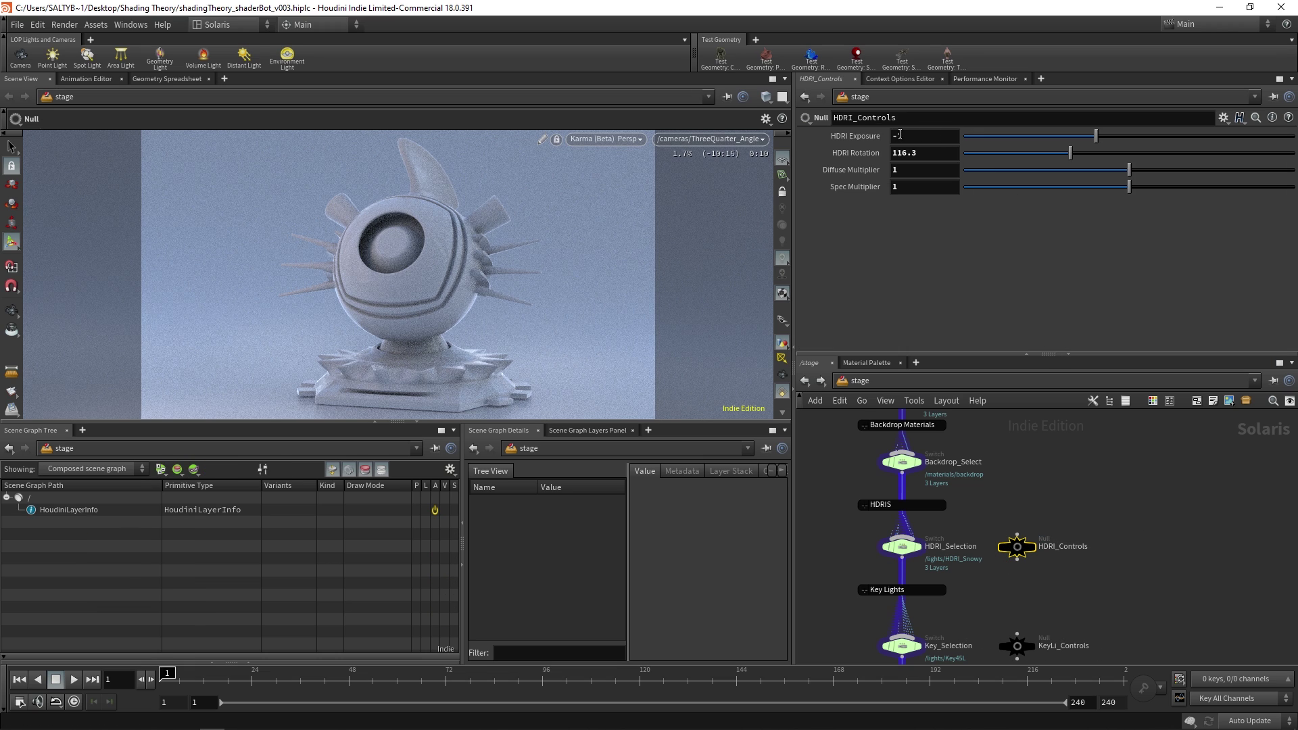
type("1")
key("Return")
left_click(900, 545)
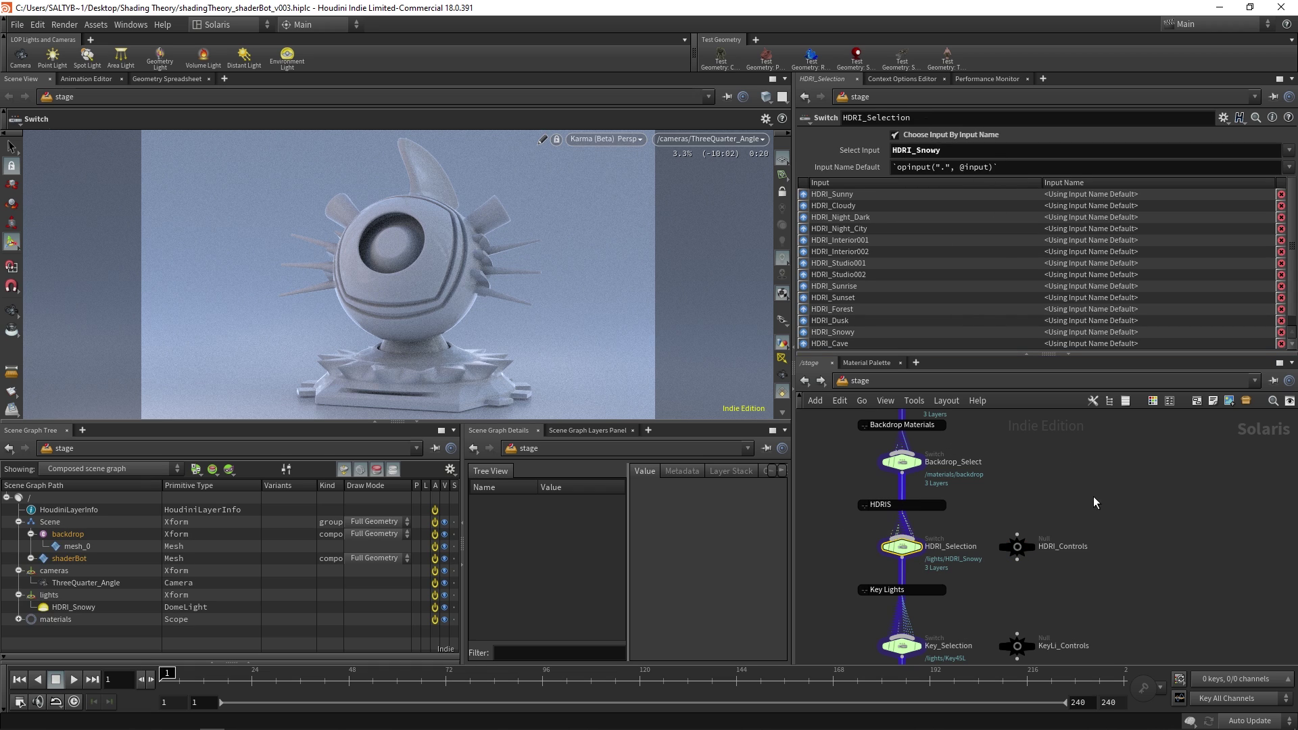
middle_click_drag(872, 623, 843, 553)
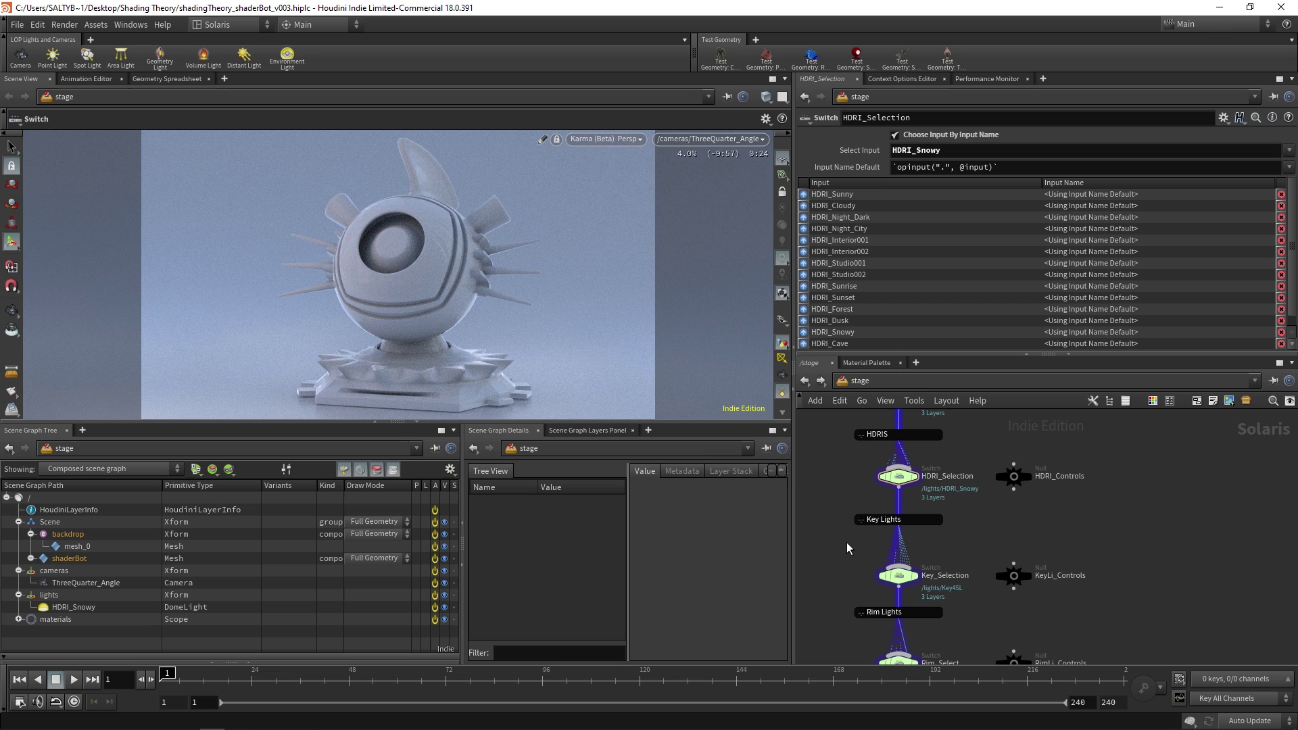
Step: Choose Key45R_and_Top as the Key_Selection switch's Select Input
left_click(899, 575)
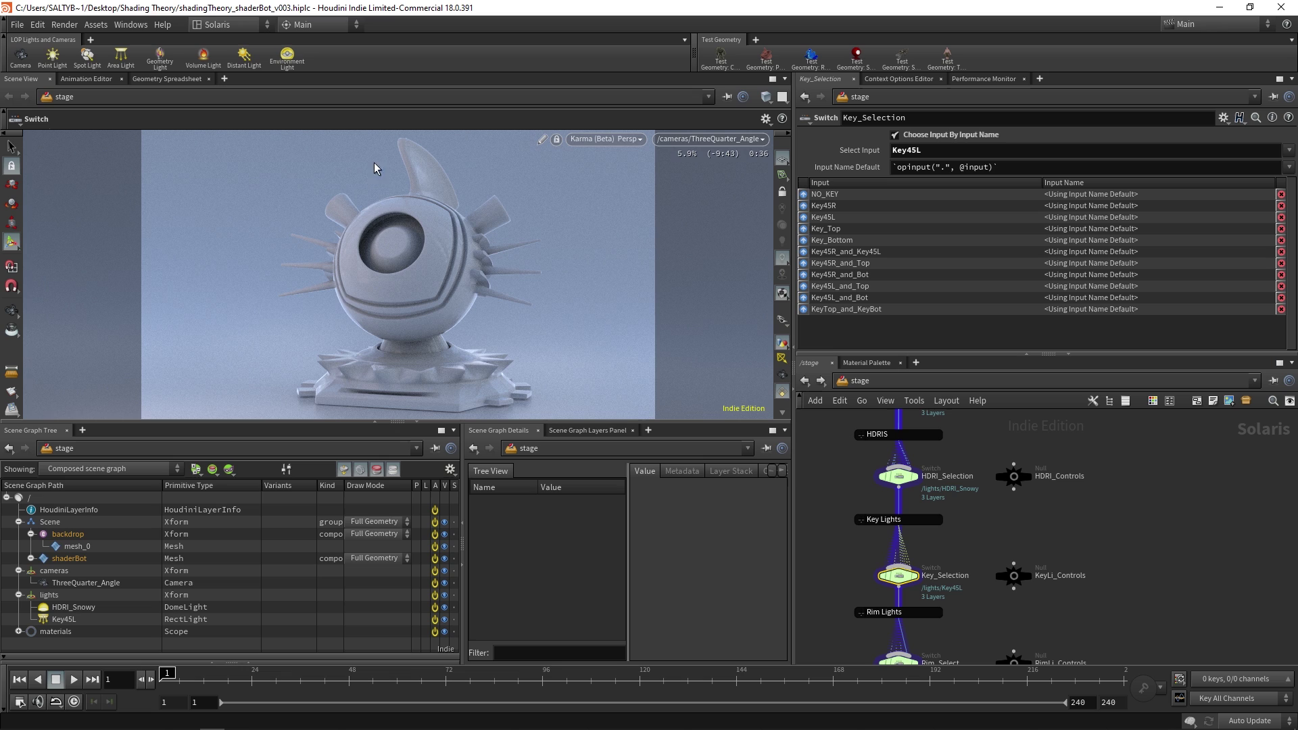
left_click(1288, 150)
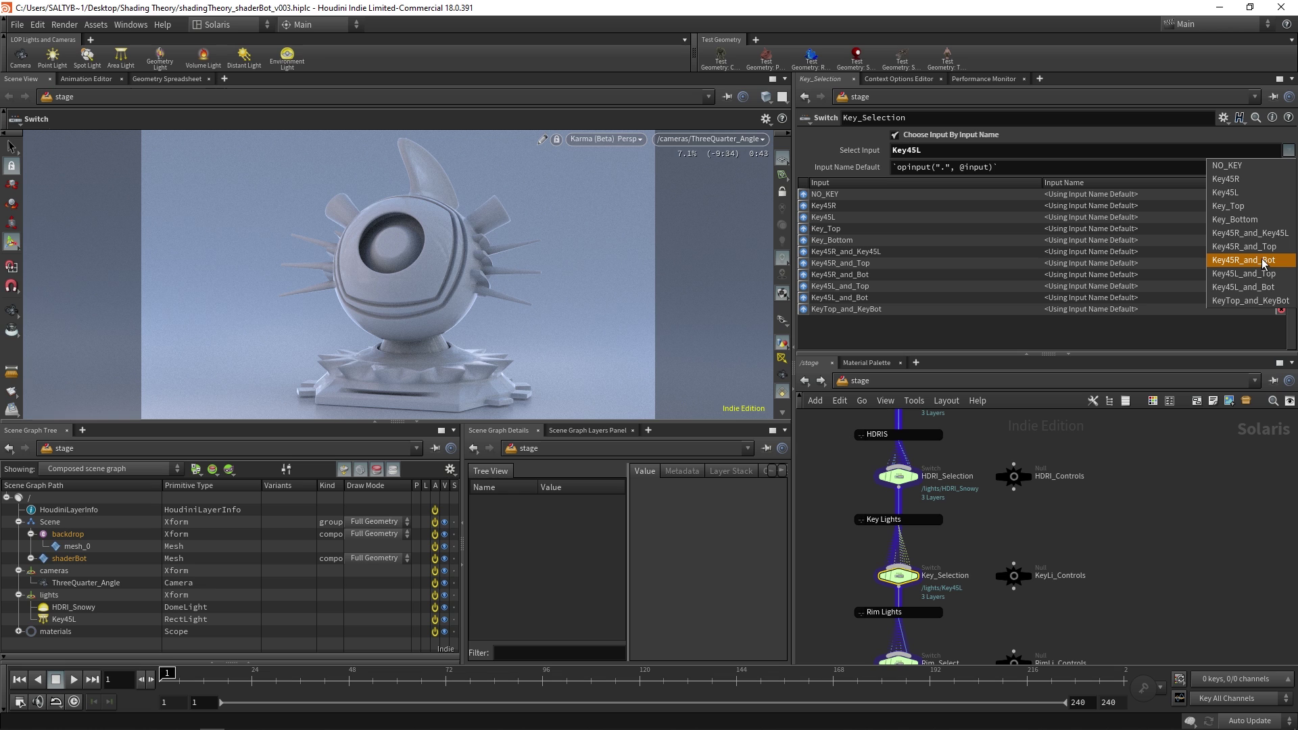
left_click(1267, 246)
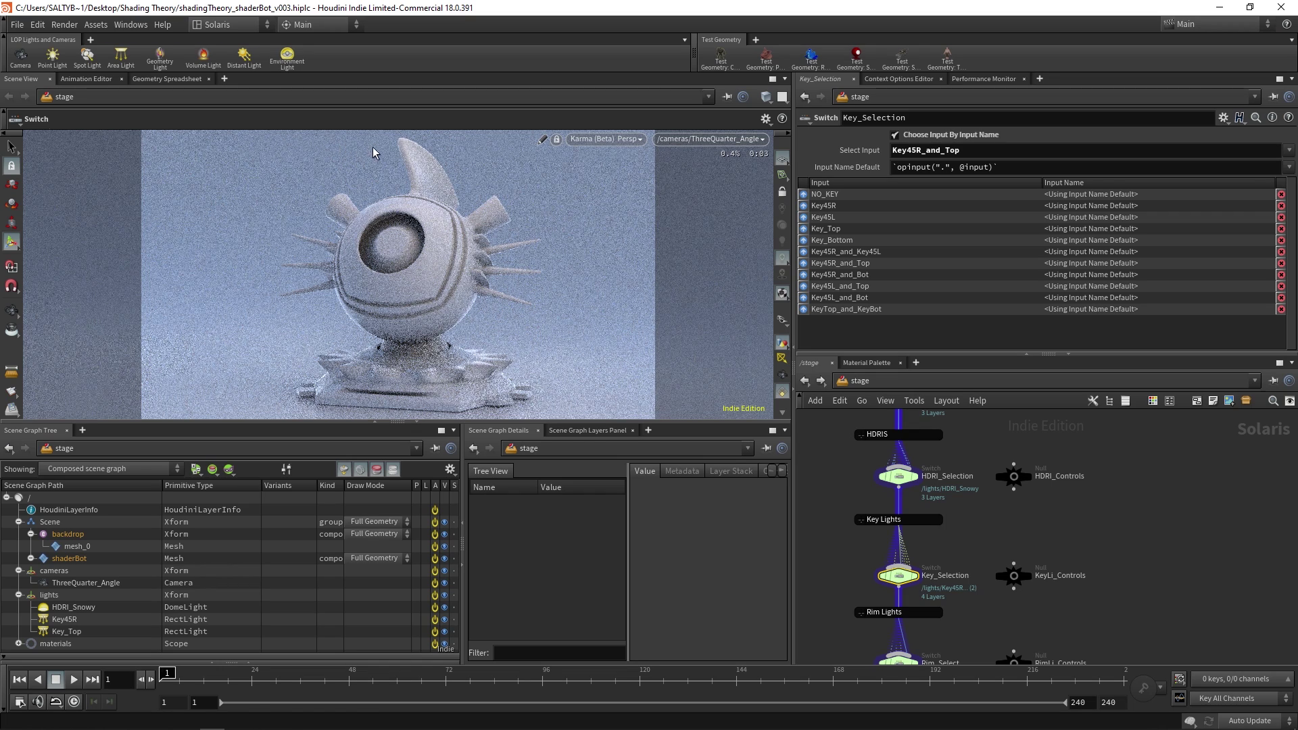
Step: Drag KeyLi_Controls' Key Light Exposure slider to 0.99, then pan to karma1
mouse_move(1073, 523)
left_mouse_down()
mouse_move(974, 595)
mouse_move(1003, 591)
left_mouse_up()
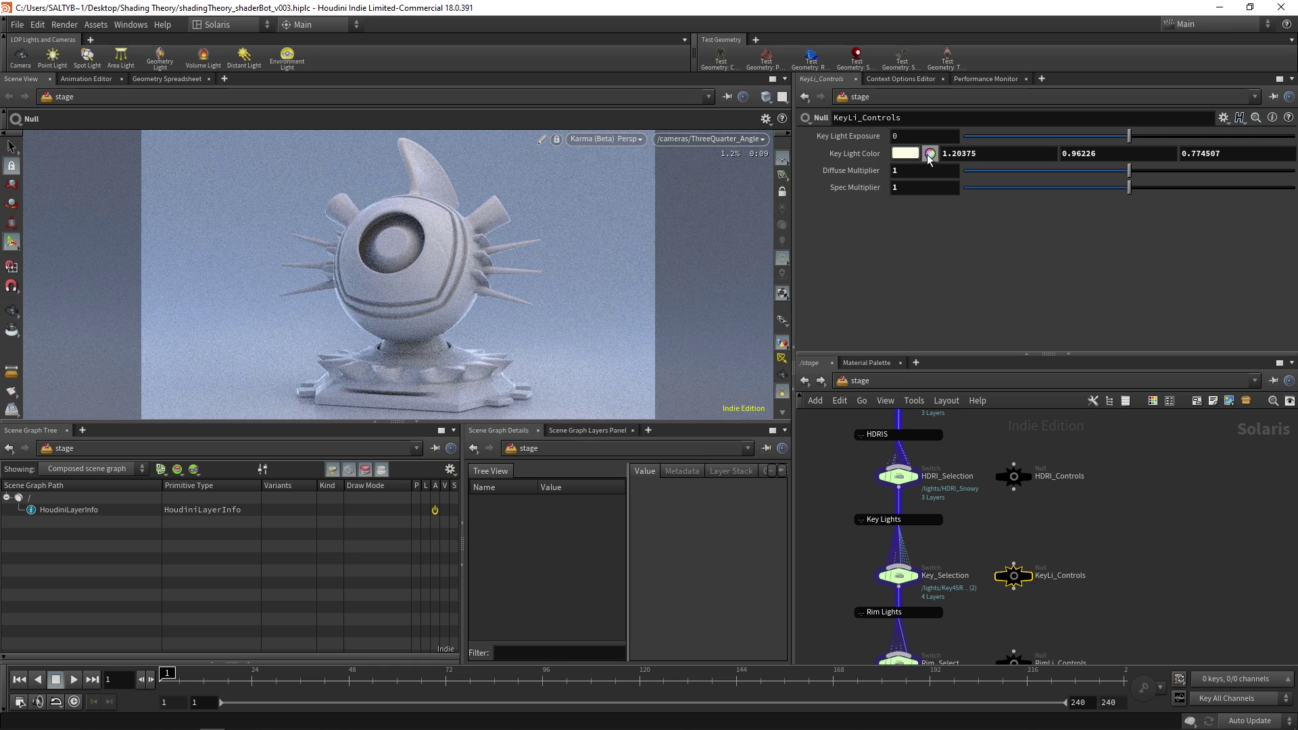
left_click_drag(1127, 136, 1146, 141)
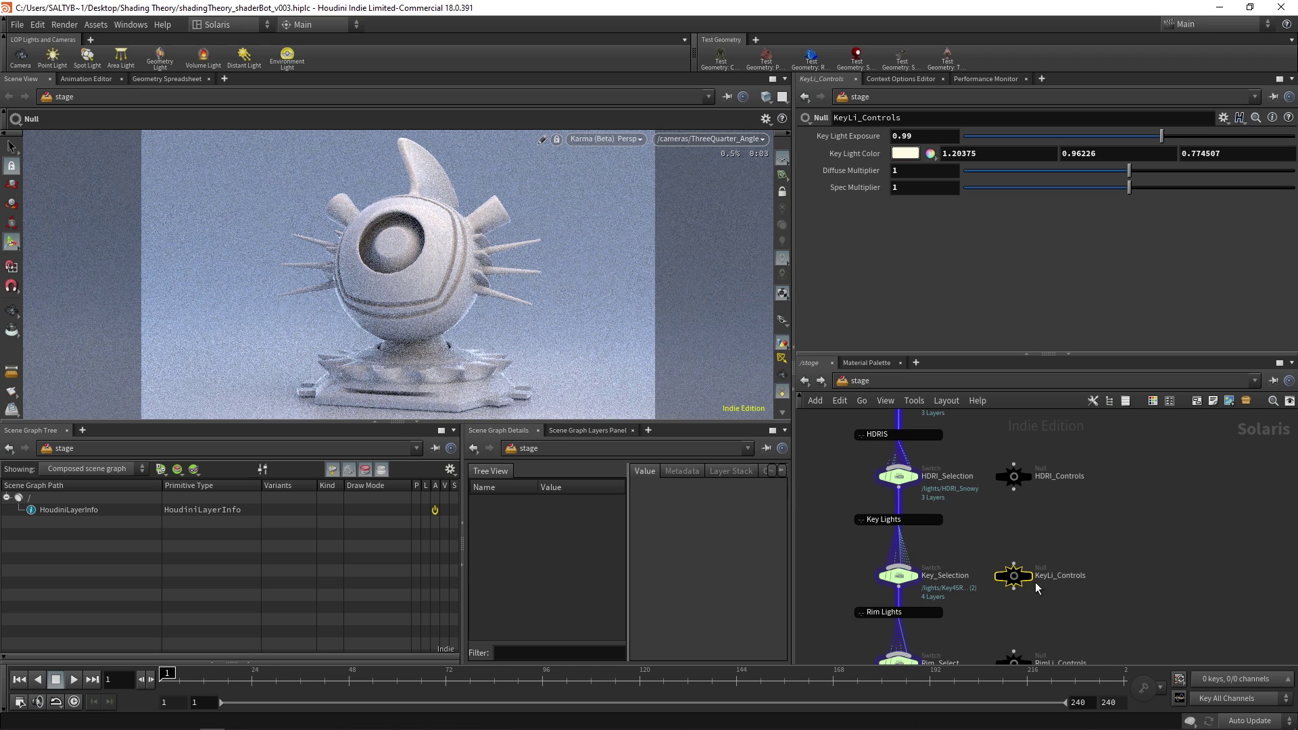
left_click(1105, 548)
middle_click_drag(1025, 610, 869, 569)
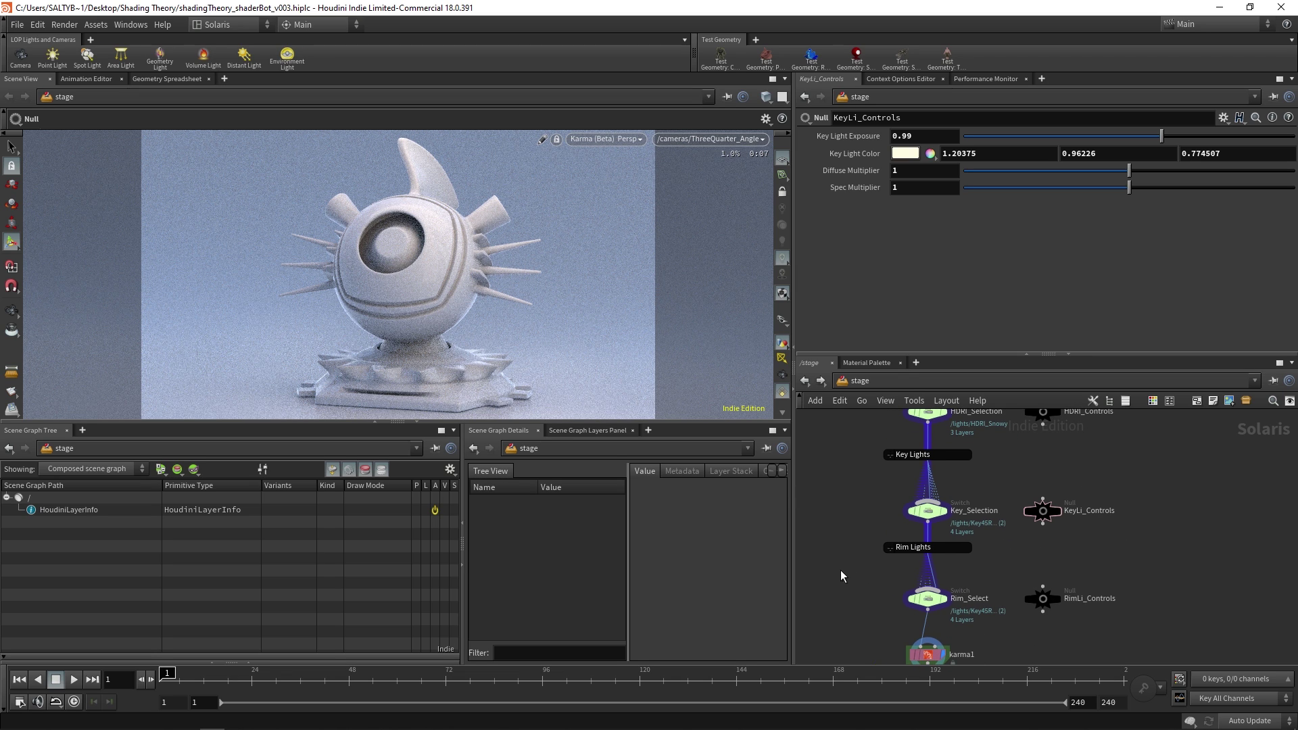
Step: On Rim_Select, try rimLi_center and rimLi_R, then choose rimLi_L
left_click_drag(840, 569, 984, 622)
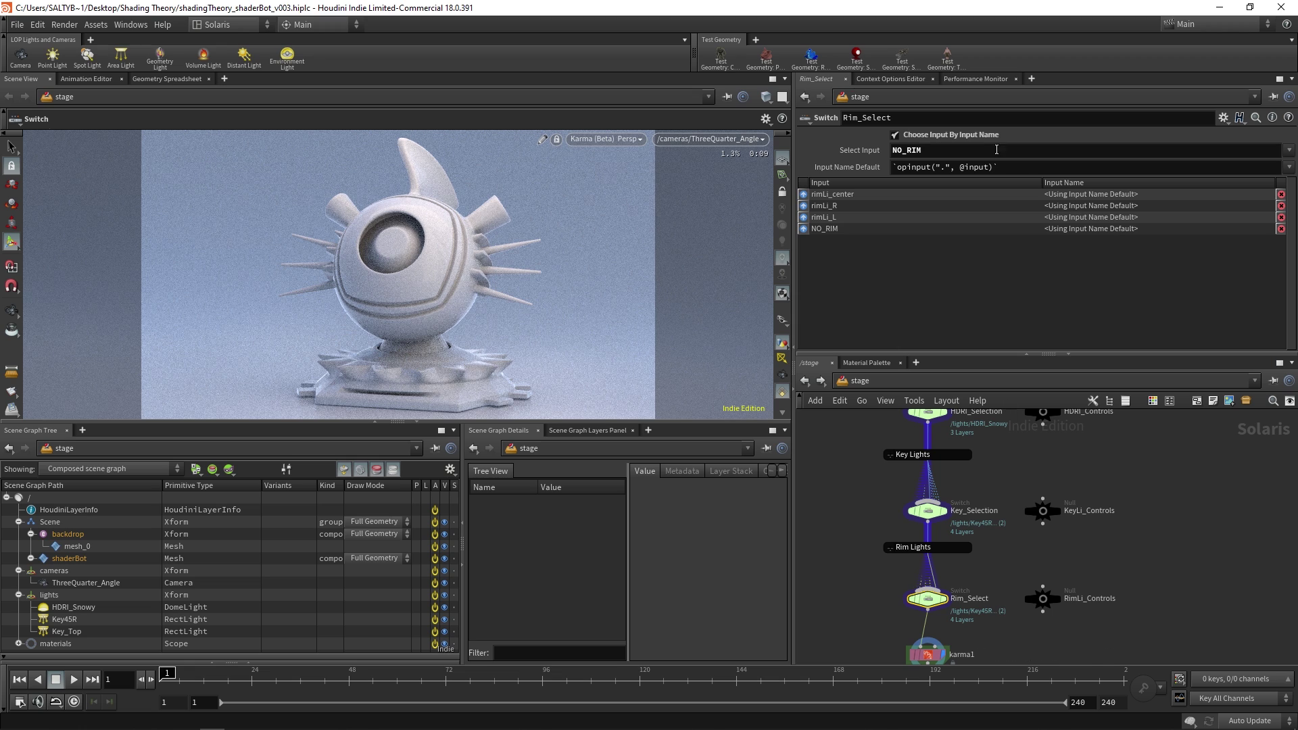
left_click(1288, 150)
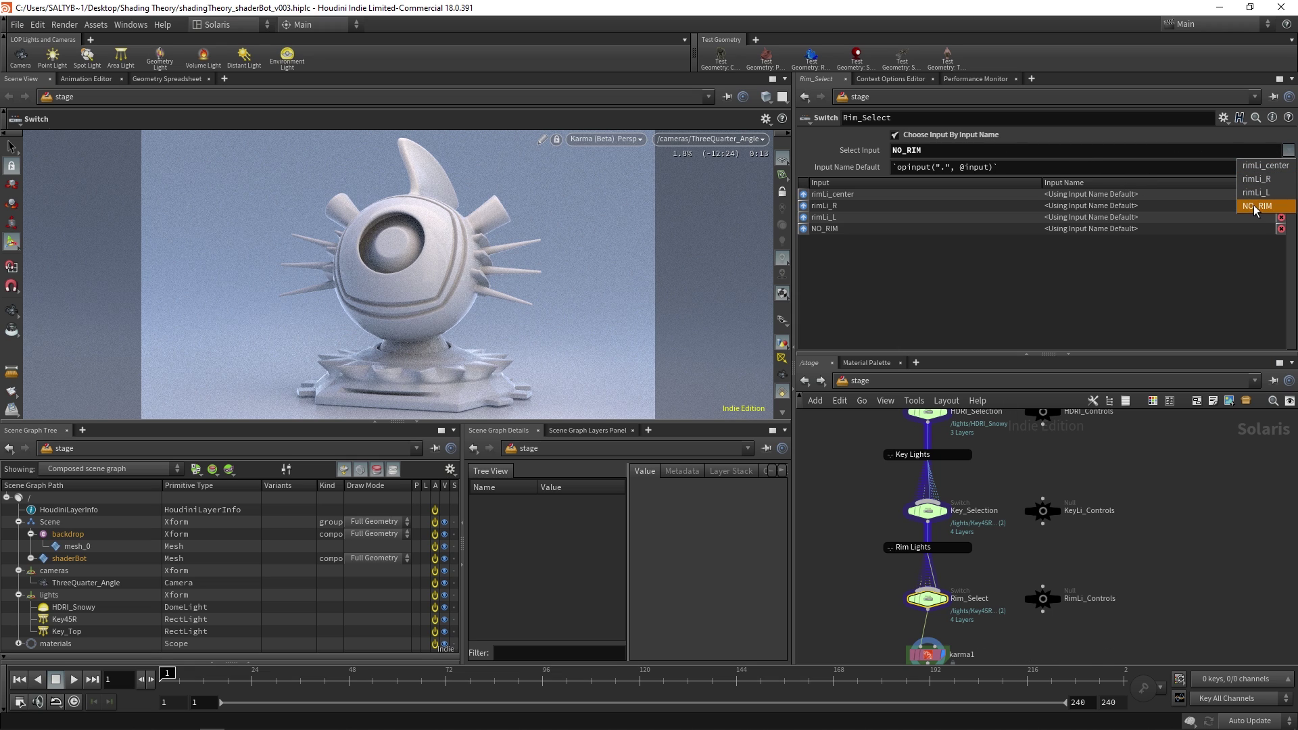
left_click(1276, 165)
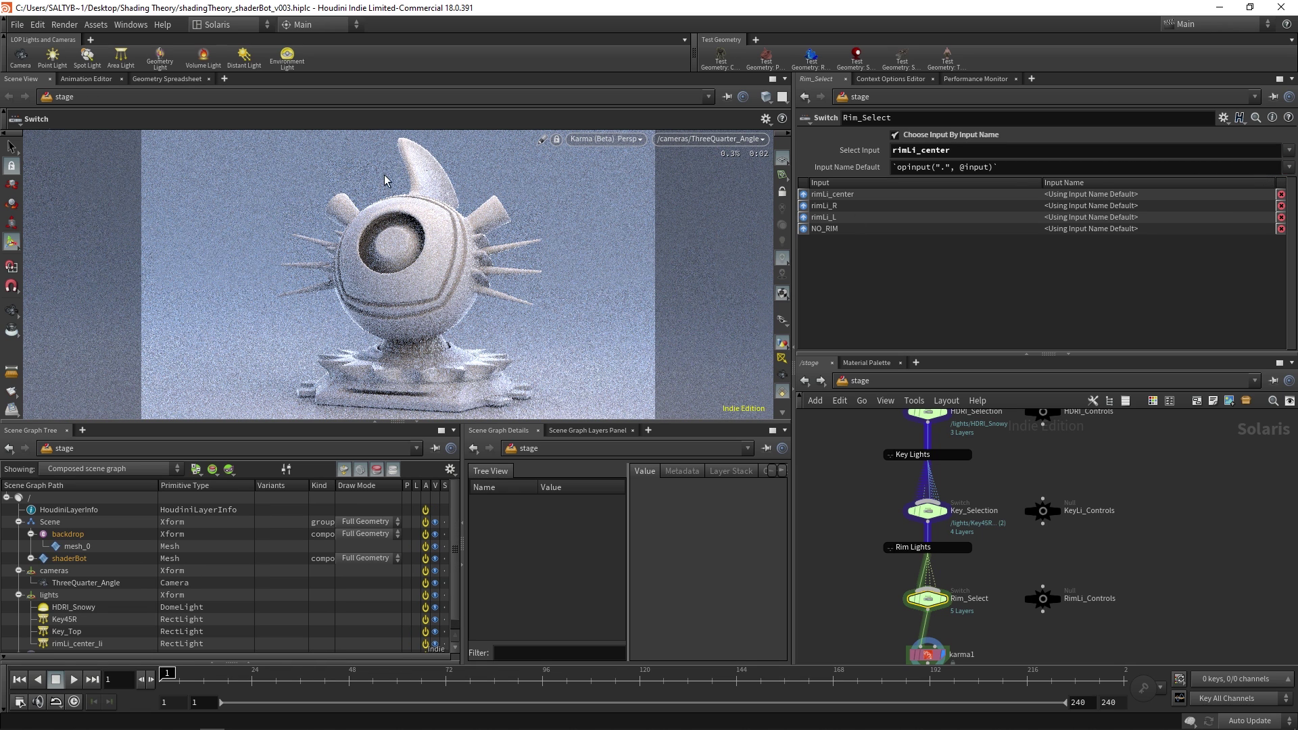
left_click(1288, 150)
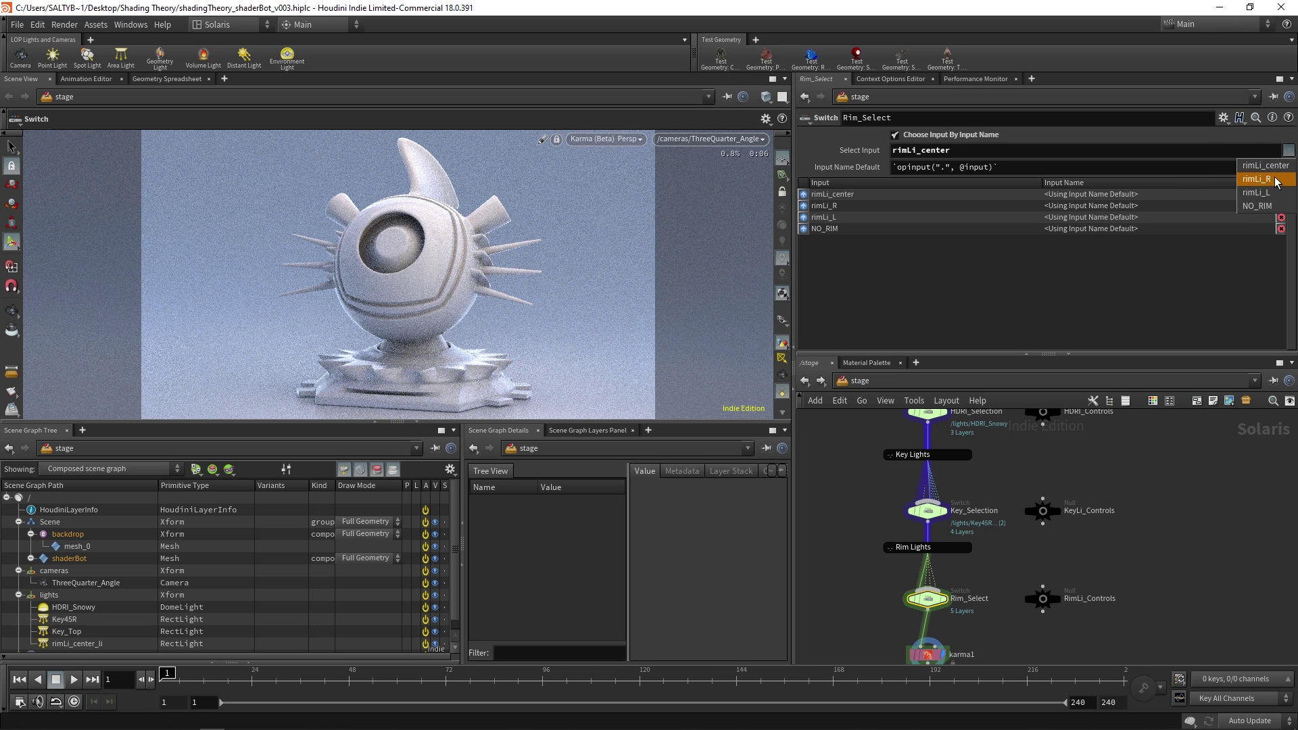
left_click(1279, 182)
left_click(1290, 150)
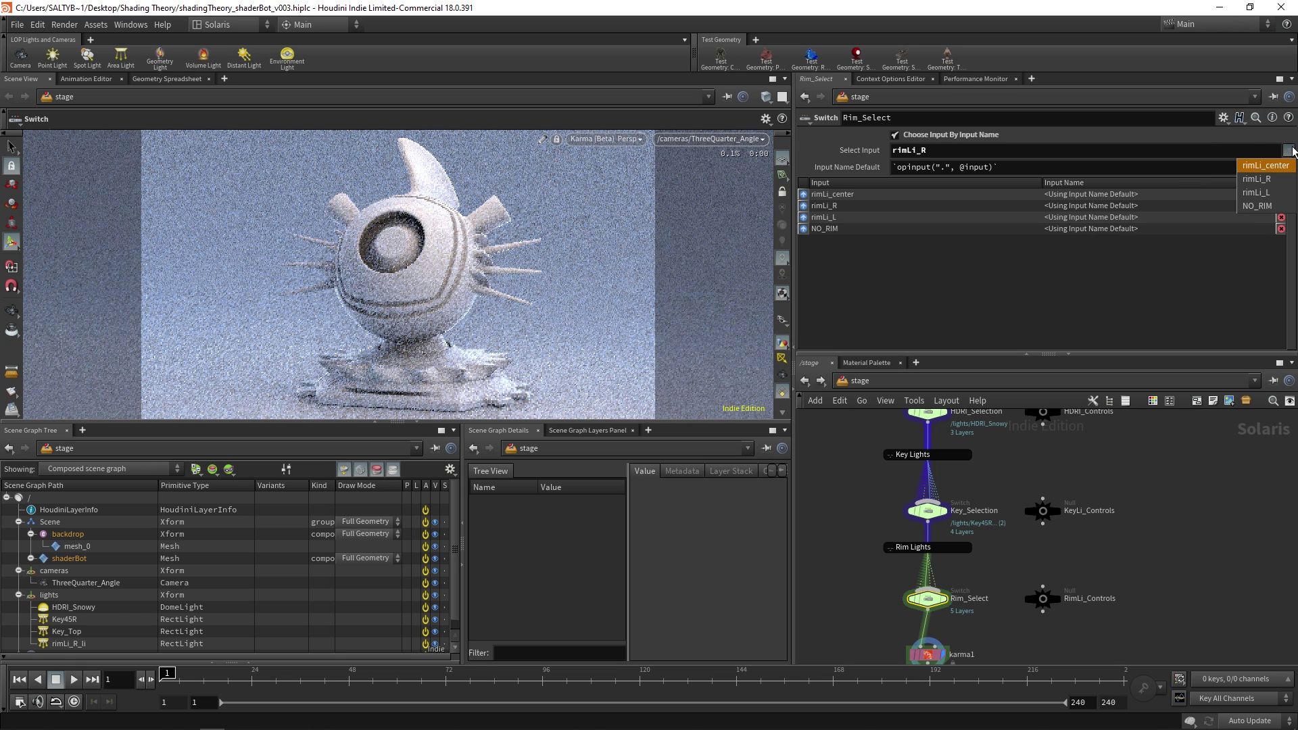
left_click(1257, 191)
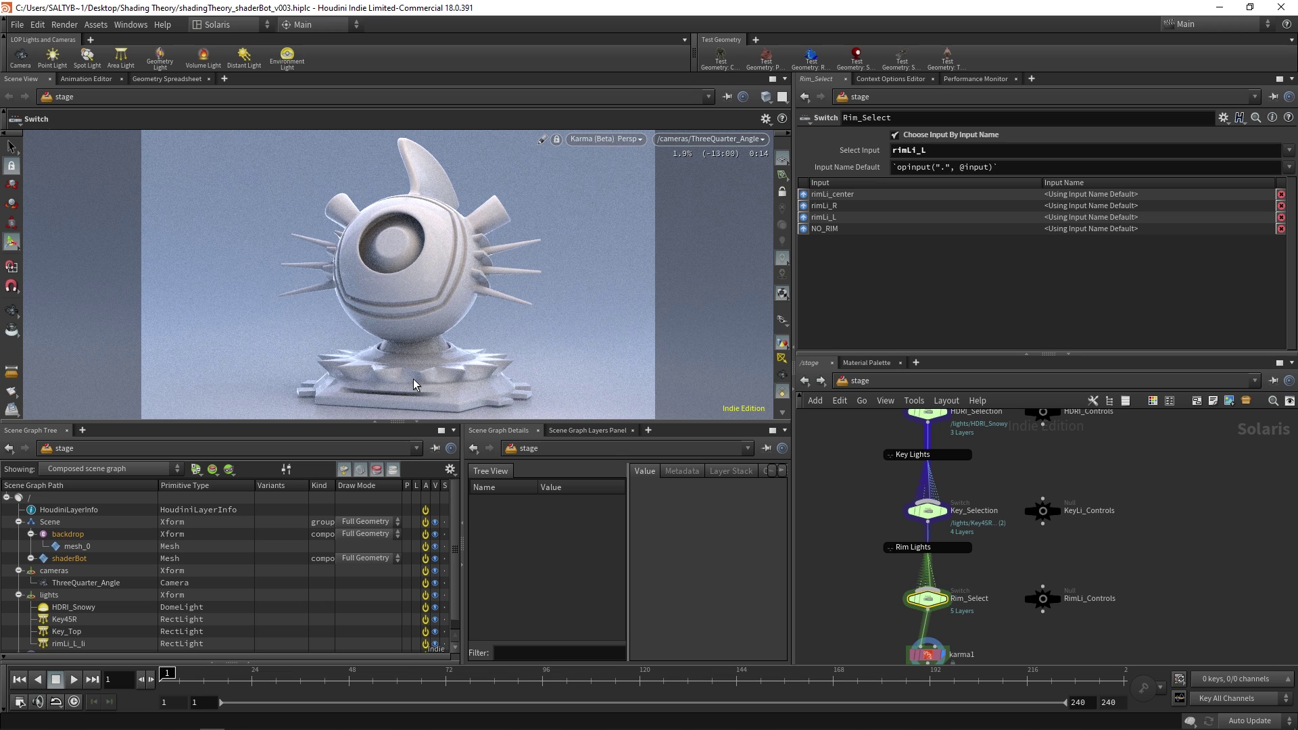
scroll(1023, 542, "up", 3)
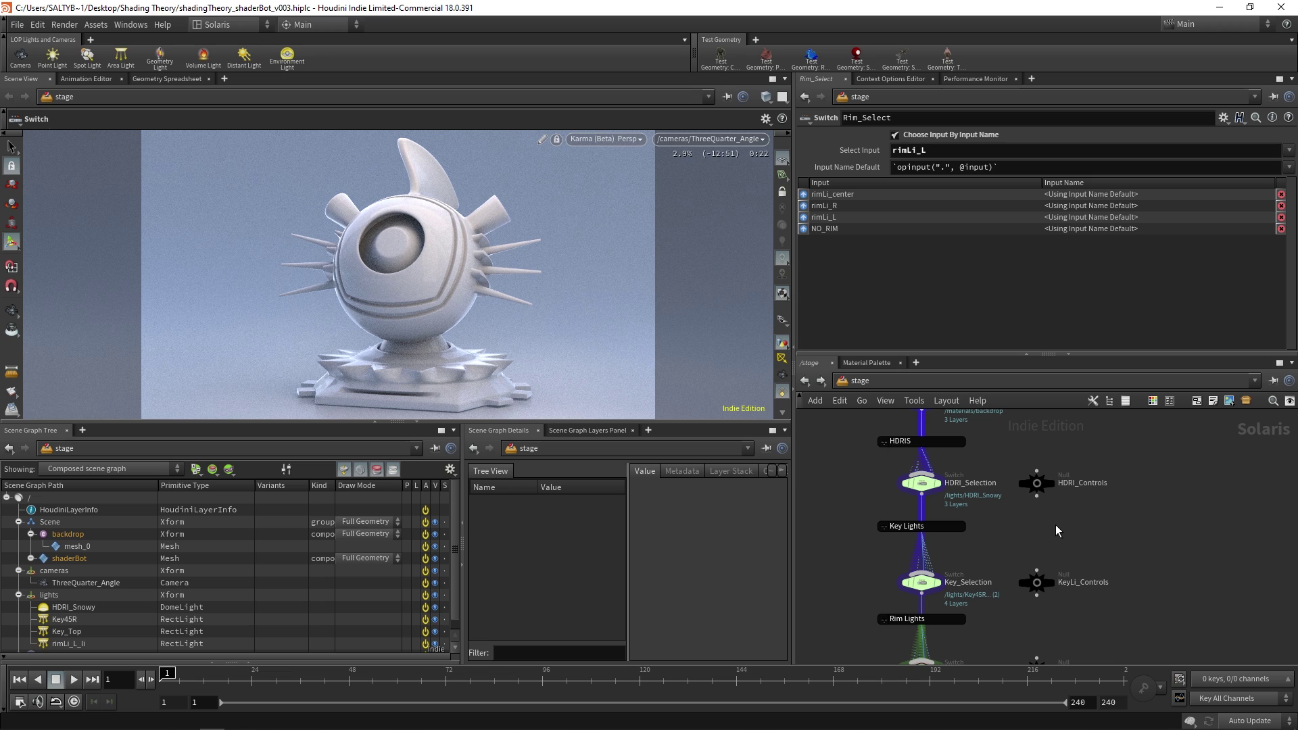
scroll(1056, 524, "up", 2)
scroll(836, 490, "up", 3)
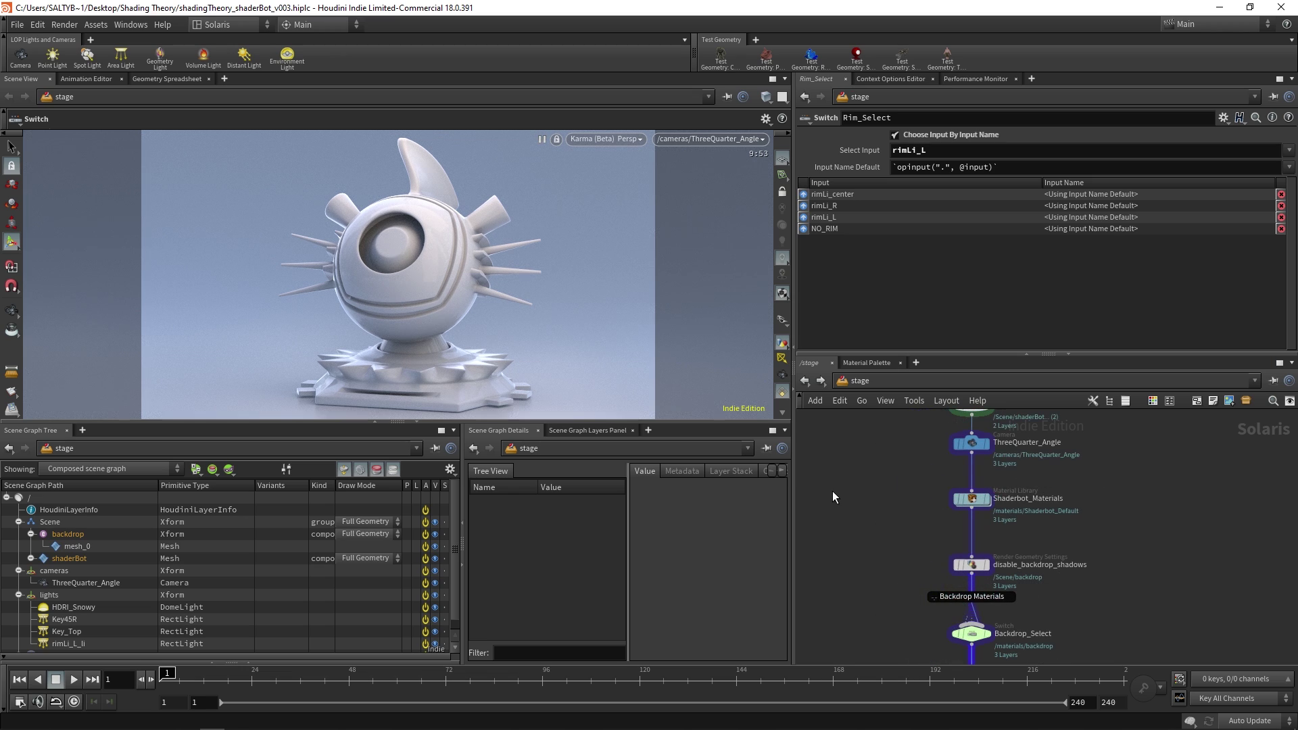